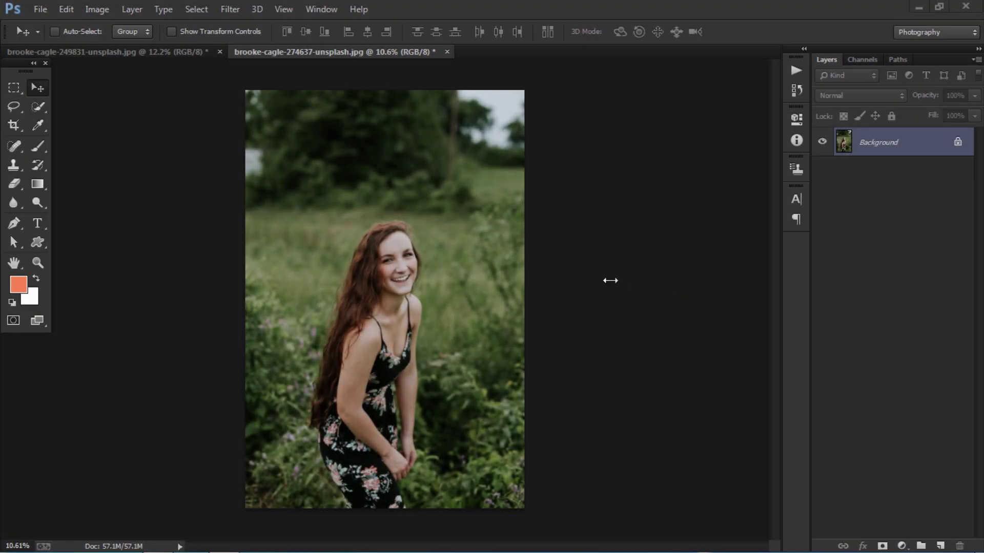
- Open the Camera Raw Filter on the portrait and set Contrast to +25
click(230, 9)
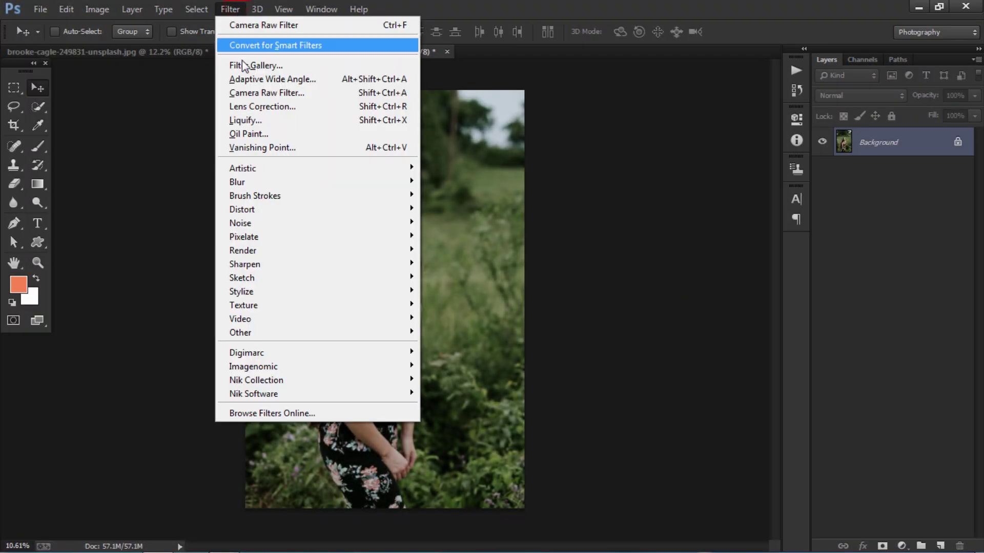
click(259, 94)
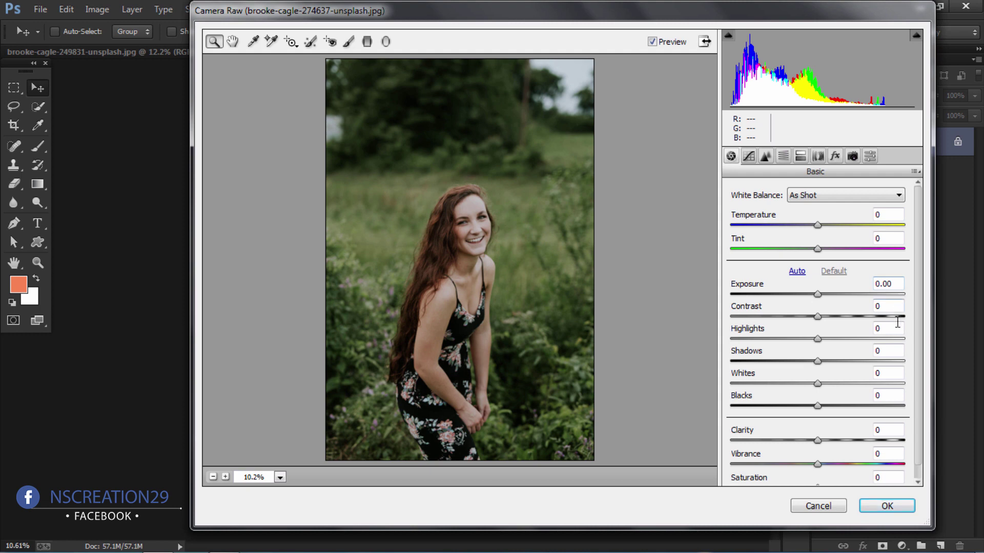
drag(816, 316, 848, 318)
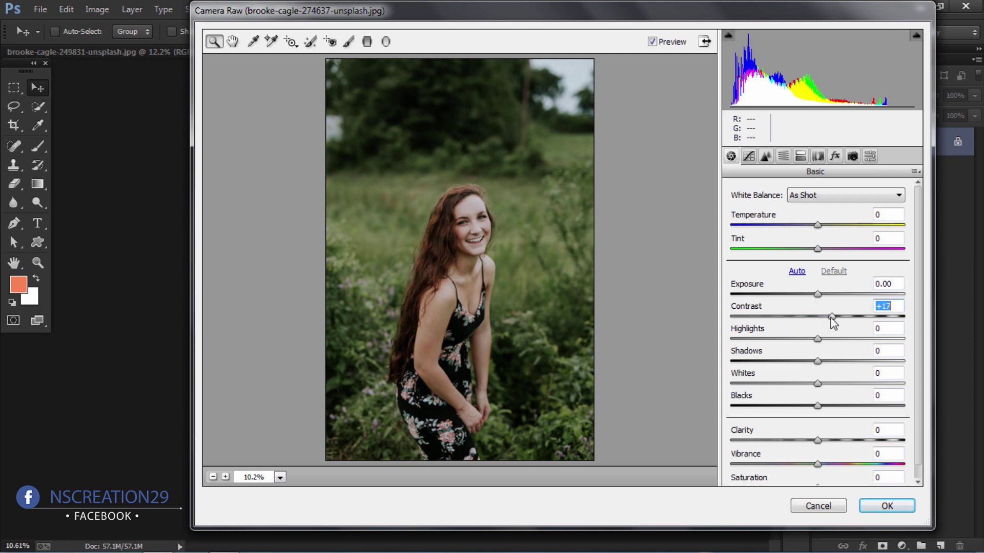
click(844, 317)
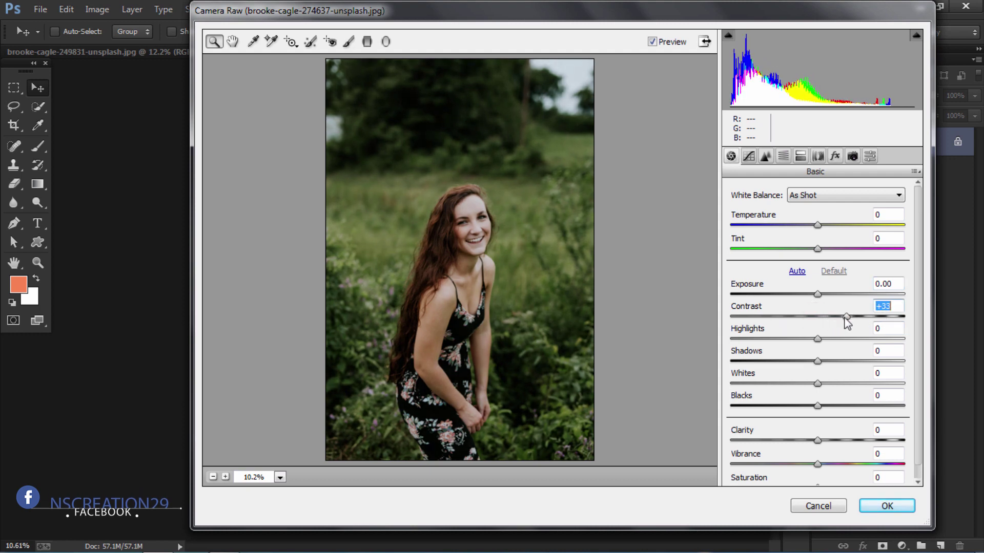
drag(843, 317, 839, 317)
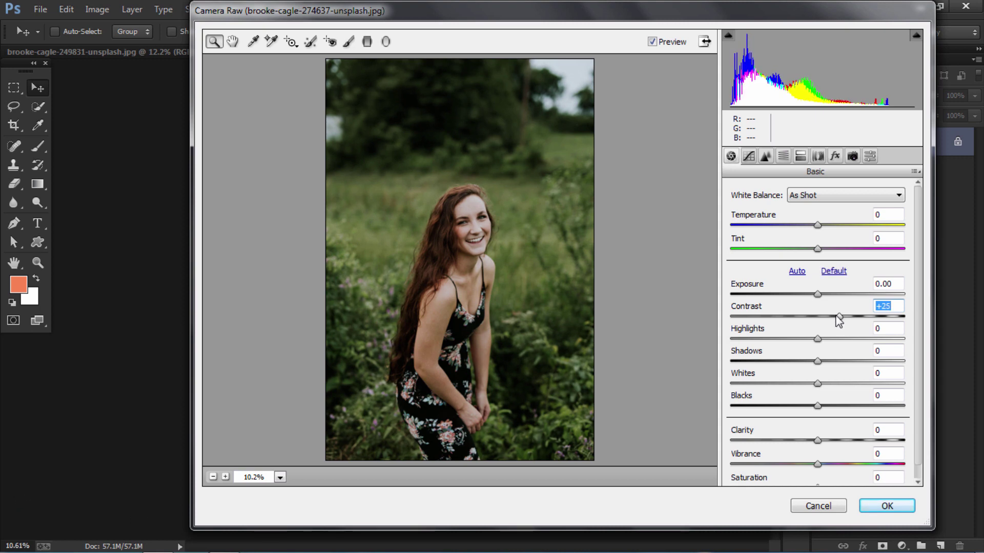
- Set Highlights -80, Shadows +55, Whites -15 and Blacks -46
click(885, 329)
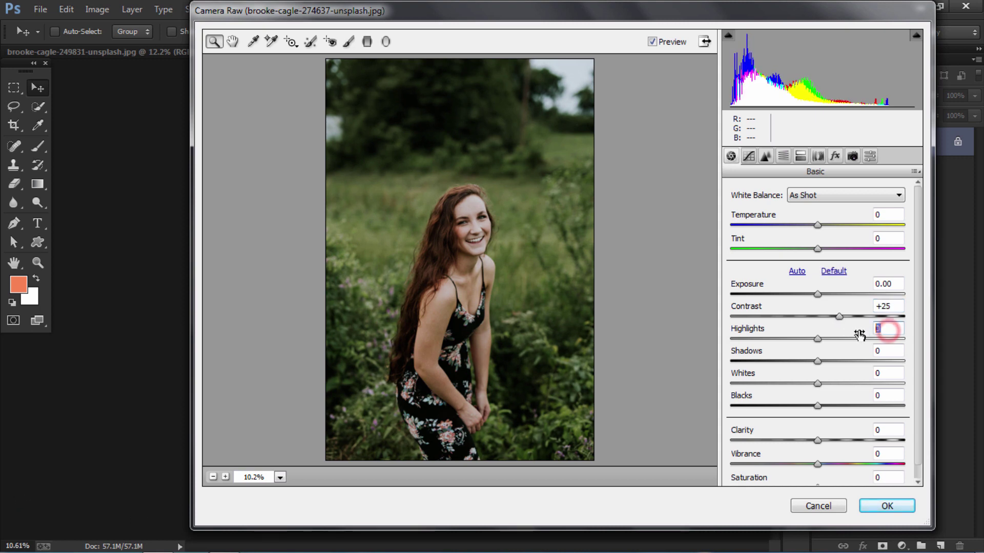
text(-8)
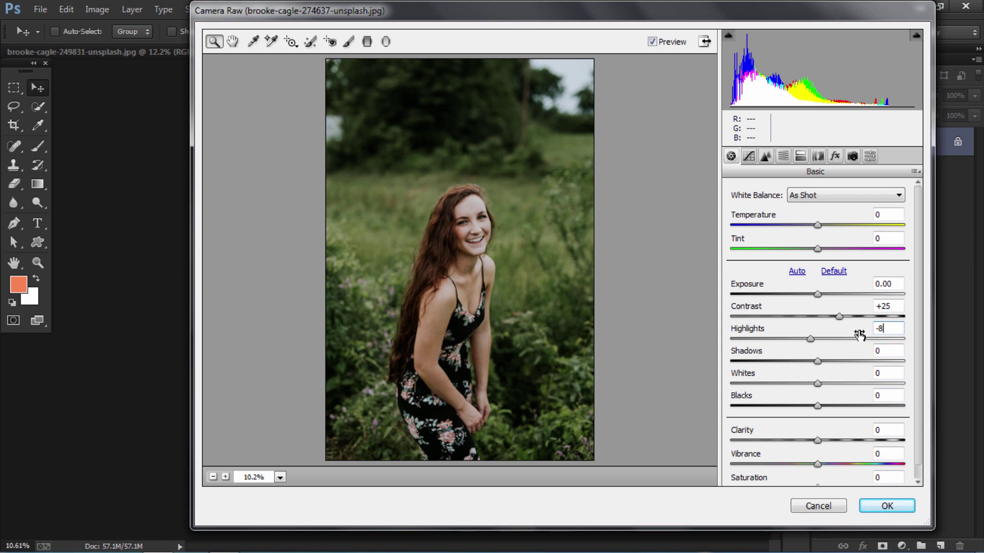
text(0)
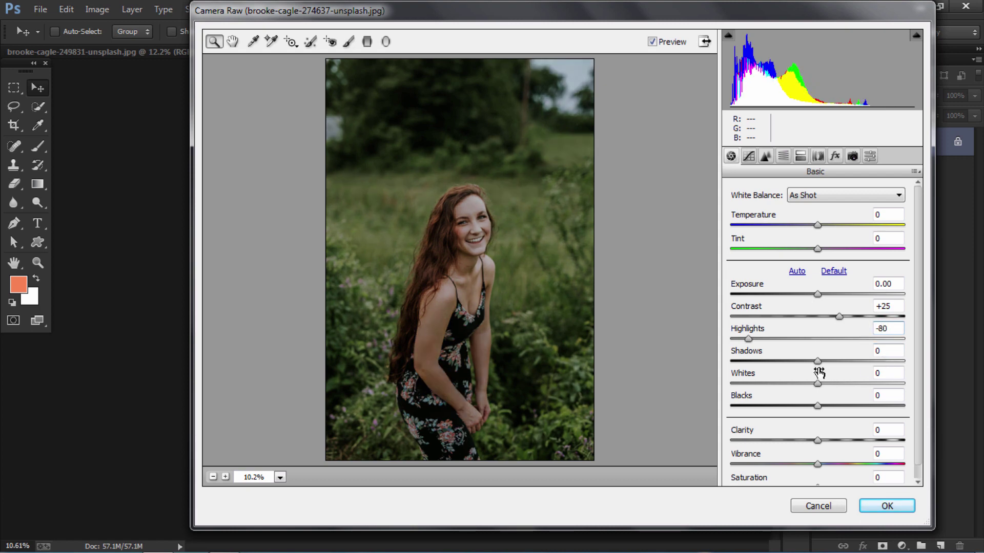
click(885, 351)
text(55)
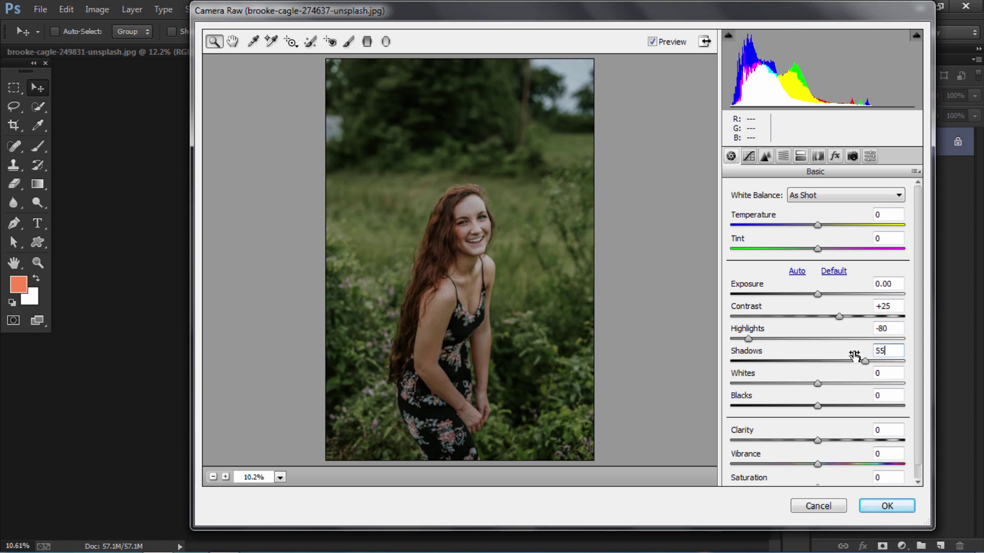
click(878, 372)
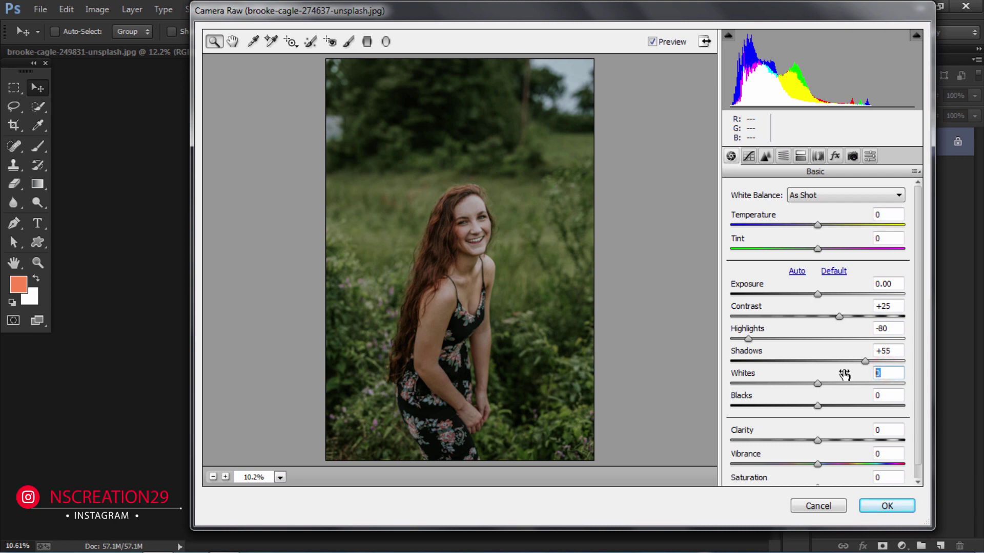
text(-15)
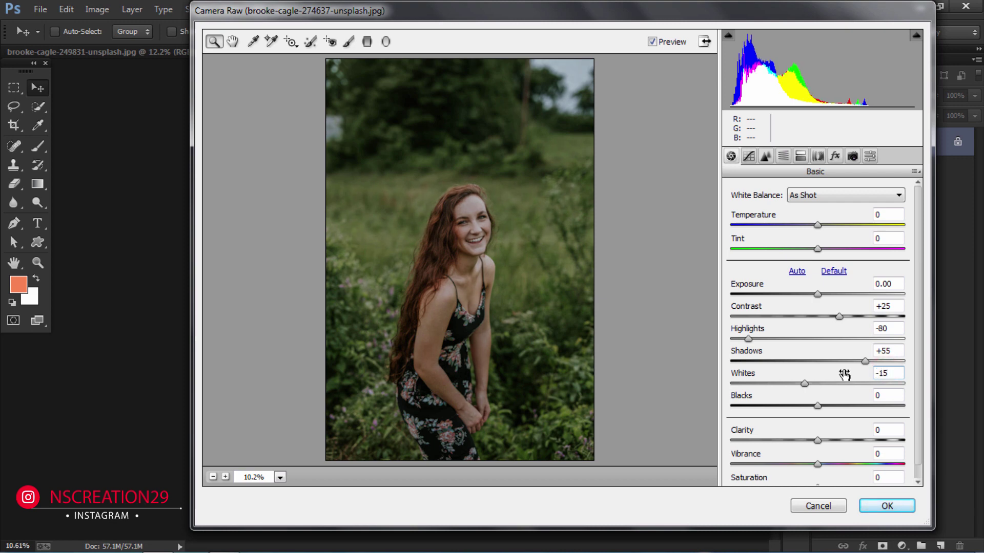
key(Tab)
text(-4)
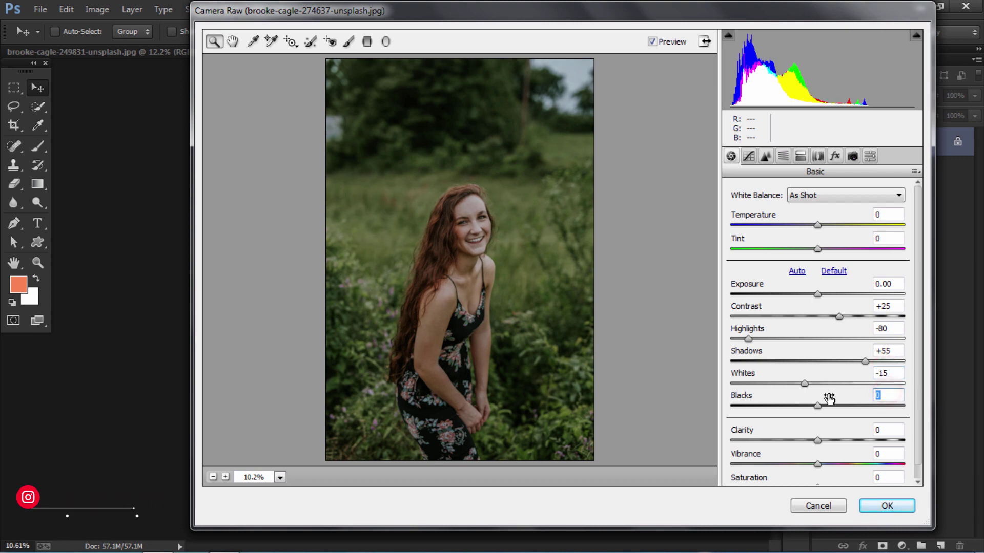
text(6)
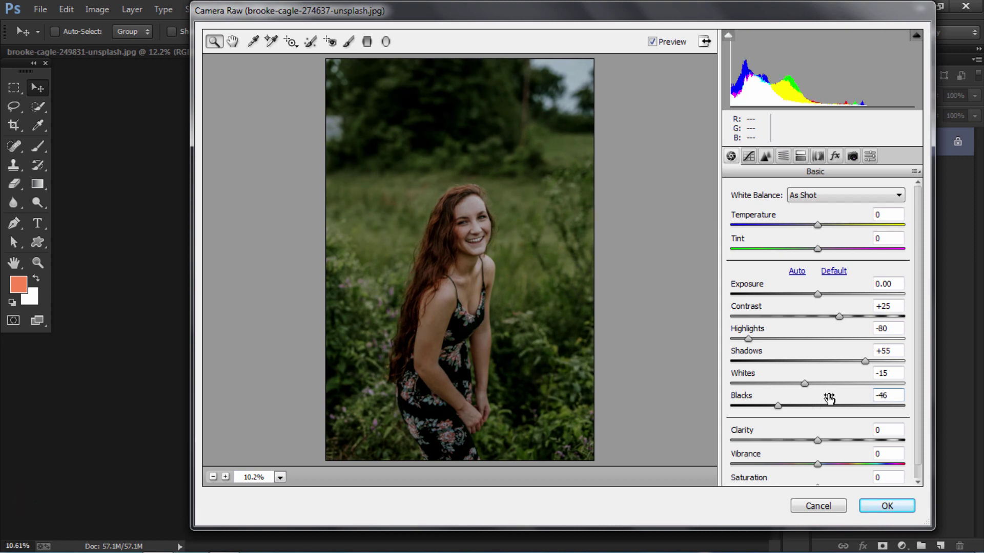
- Set Clarity +26, Vibrance +40 and Saturation -10
click(886, 431)
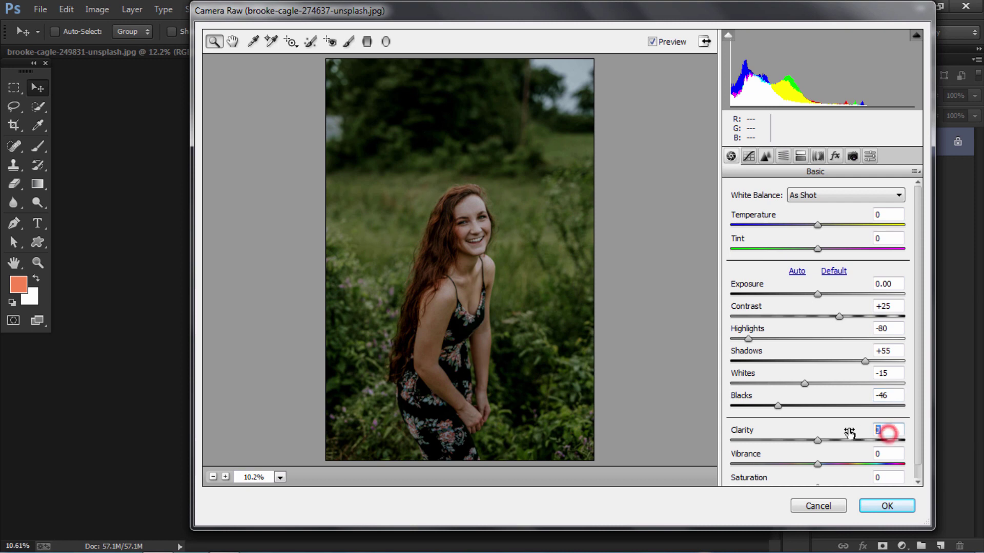
text(26)
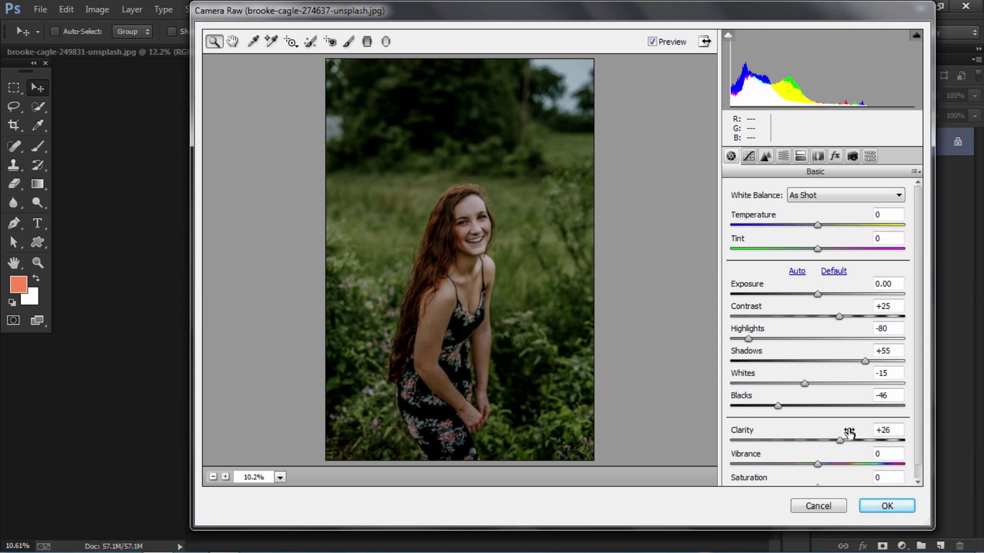
click(884, 455)
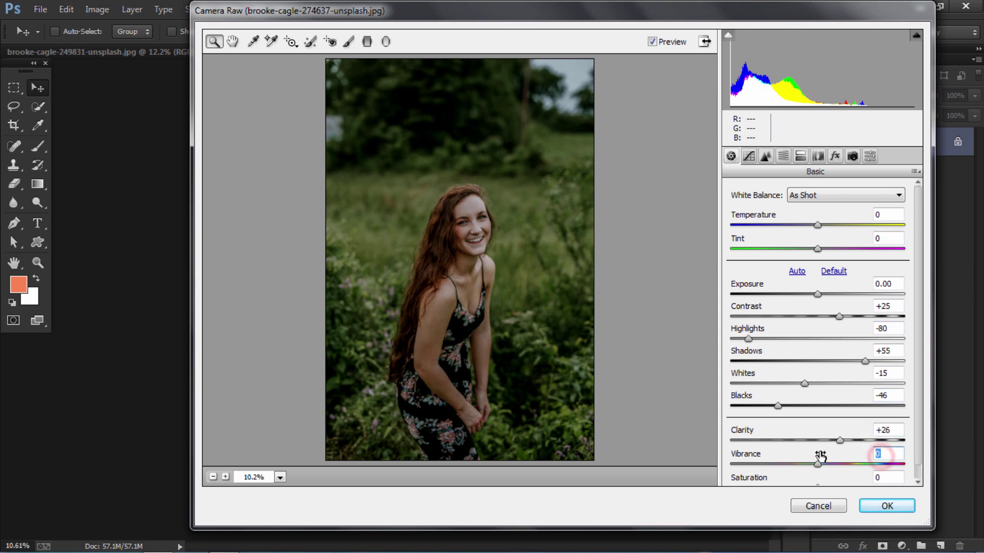
text(40)
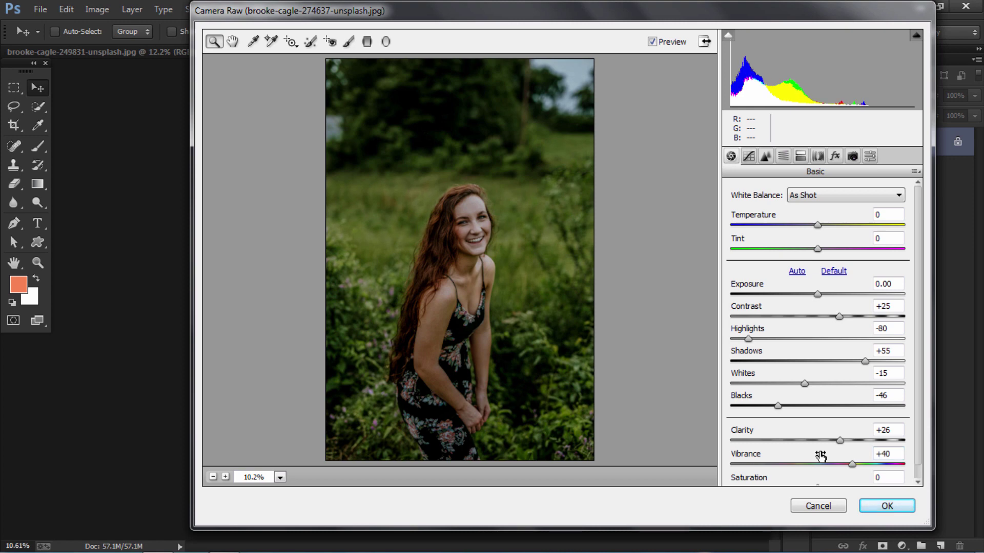
click(882, 478)
text(0)
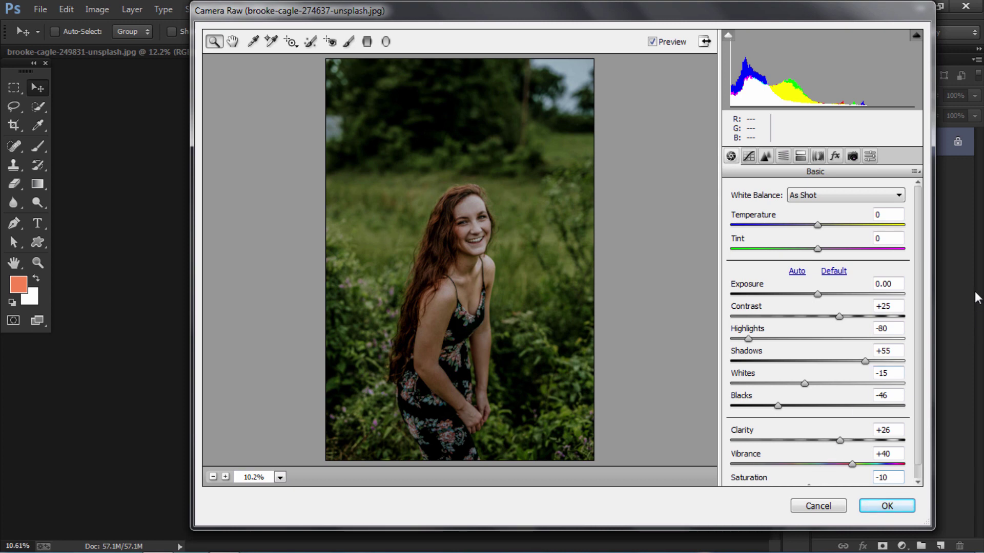
- Cool the white balance to Temperature -5, Tint -11 and raise Exposure to +0.50
click(882, 215)
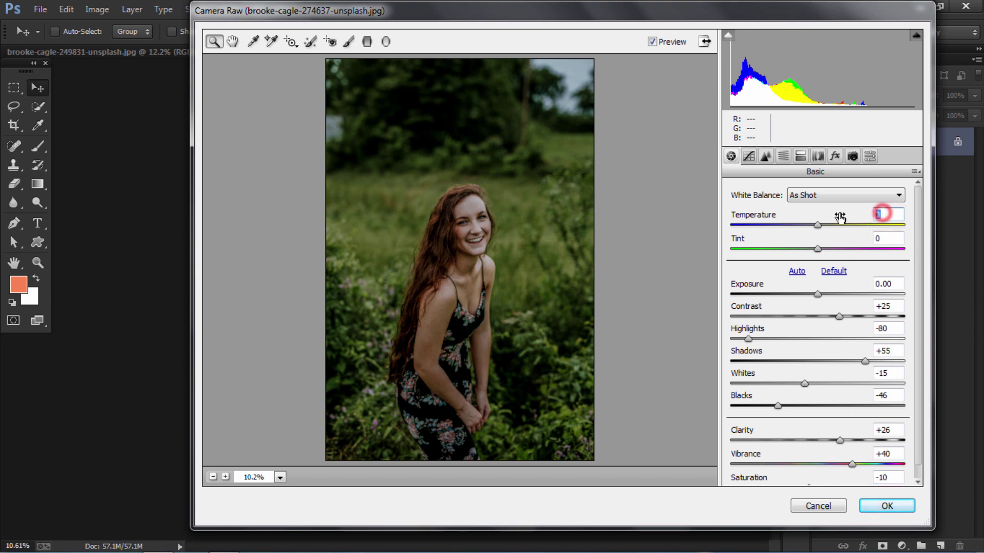
text(-5)
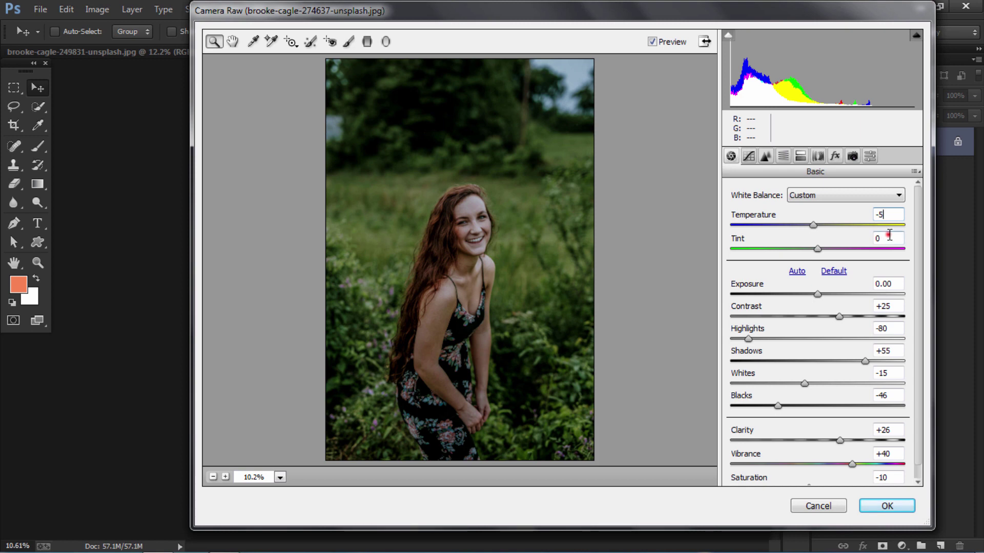
click(888, 237)
text(-11)
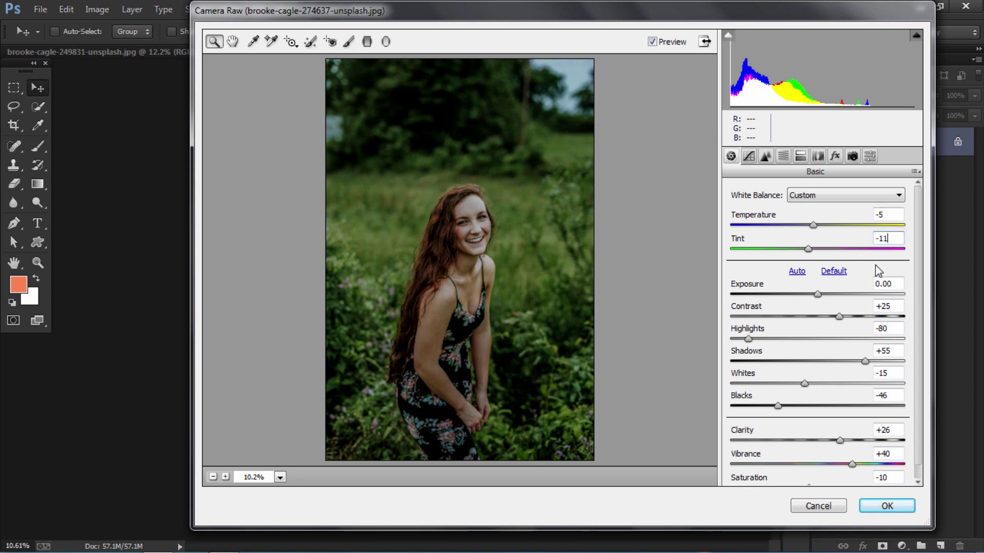
click(892, 284)
text(0.50)
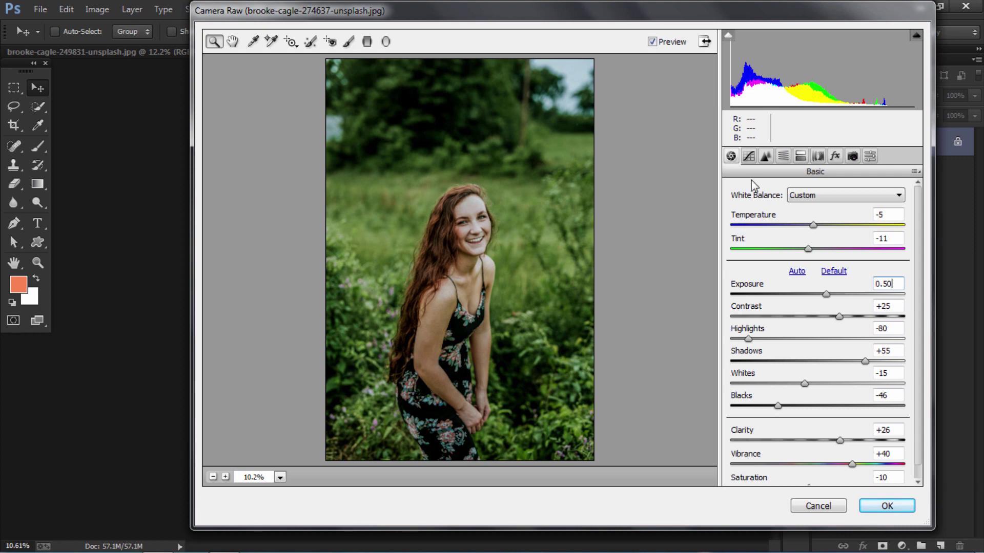
click(782, 156)
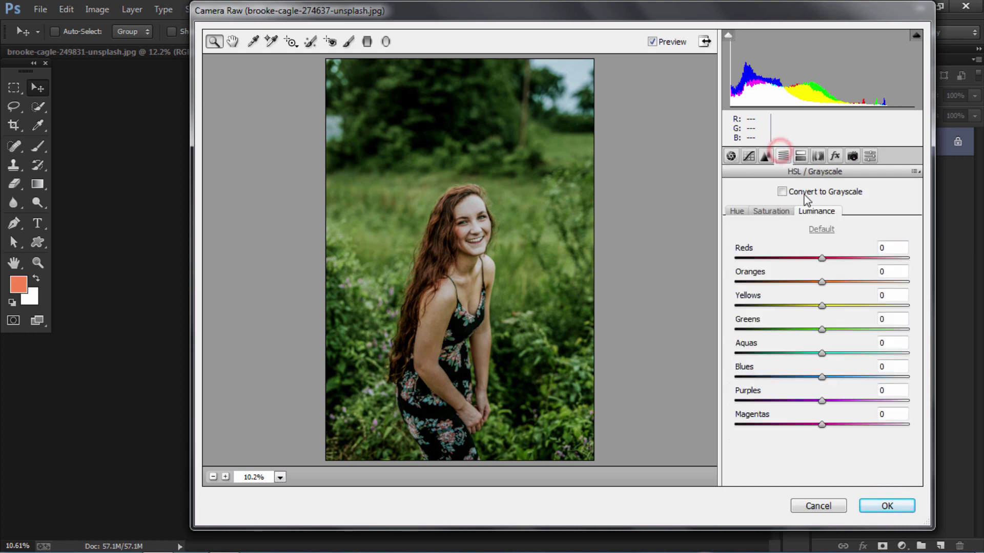
- In the HSL Hue panel, shift Reds to +14, Oranges to -11 and Yellows to -75
click(740, 212)
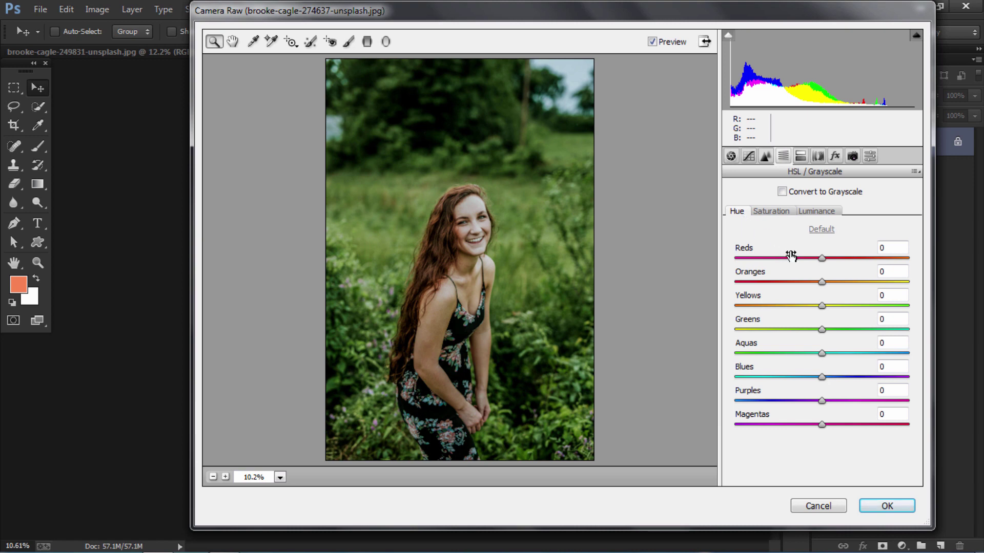
drag(825, 261, 826, 262)
drag(837, 260, 816, 289)
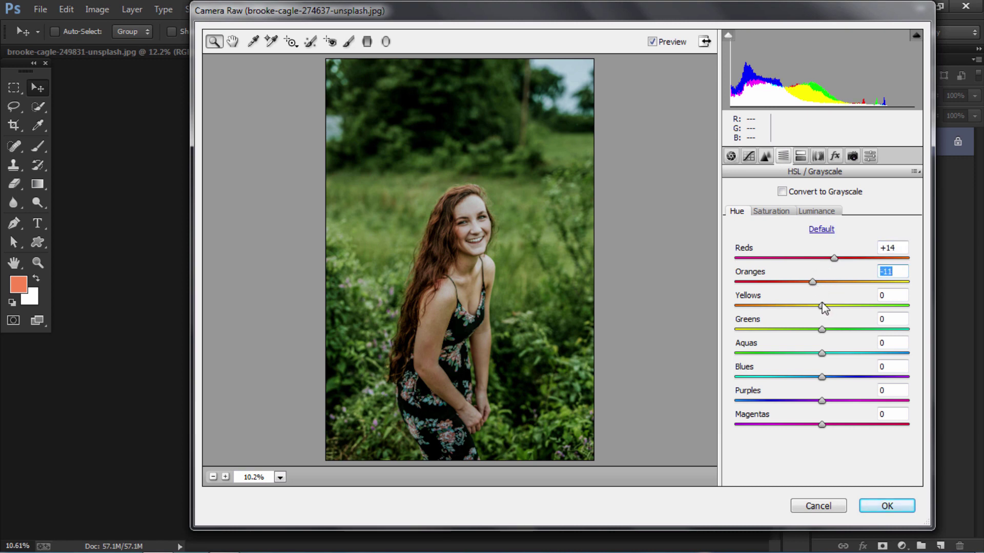
click(821, 305)
drag(822, 305, 770, 307)
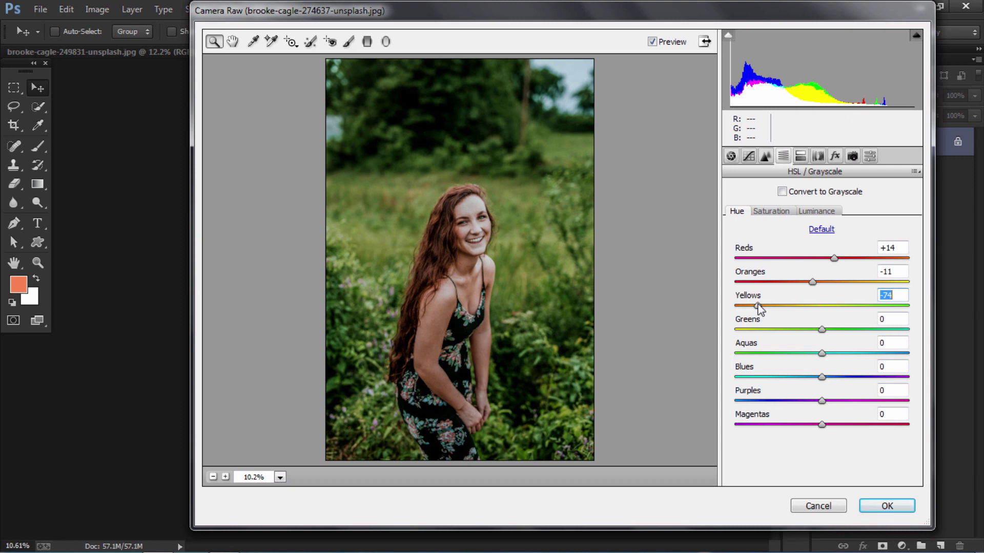
drag(757, 303, 756, 304)
- Shift the Greens hue to -100, Aquas to +30 and Blues to -14
drag(822, 330, 733, 331)
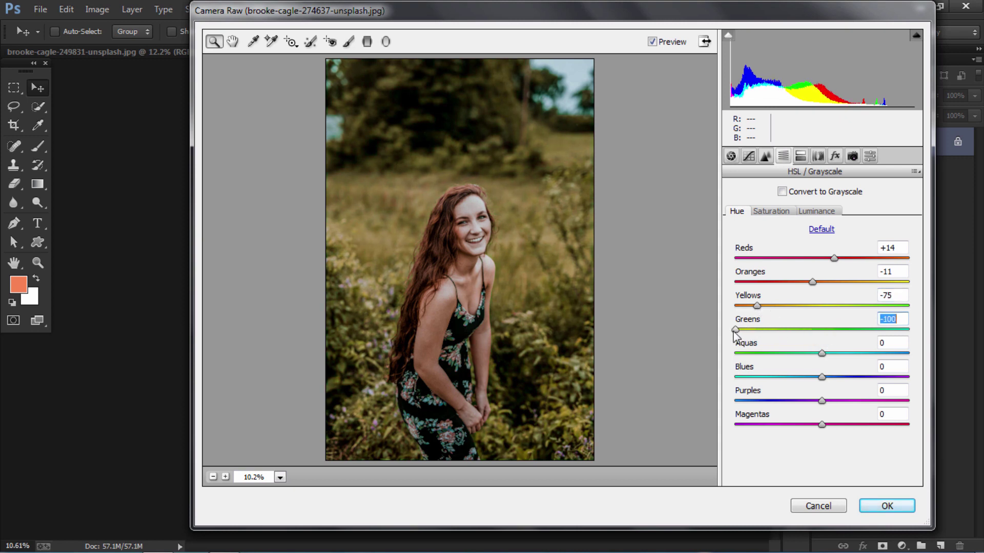
click(821, 353)
drag(822, 353, 846, 356)
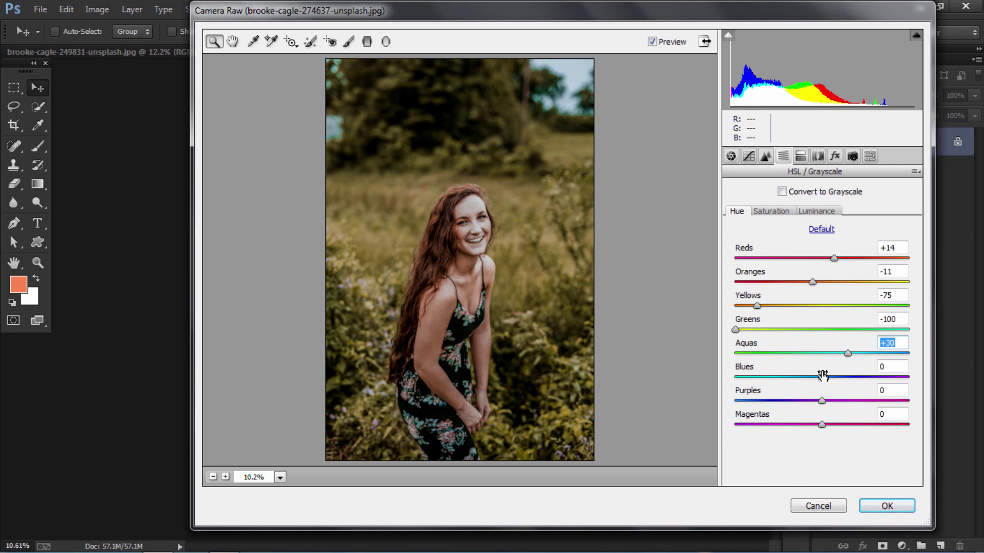
drag(823, 378, 811, 378)
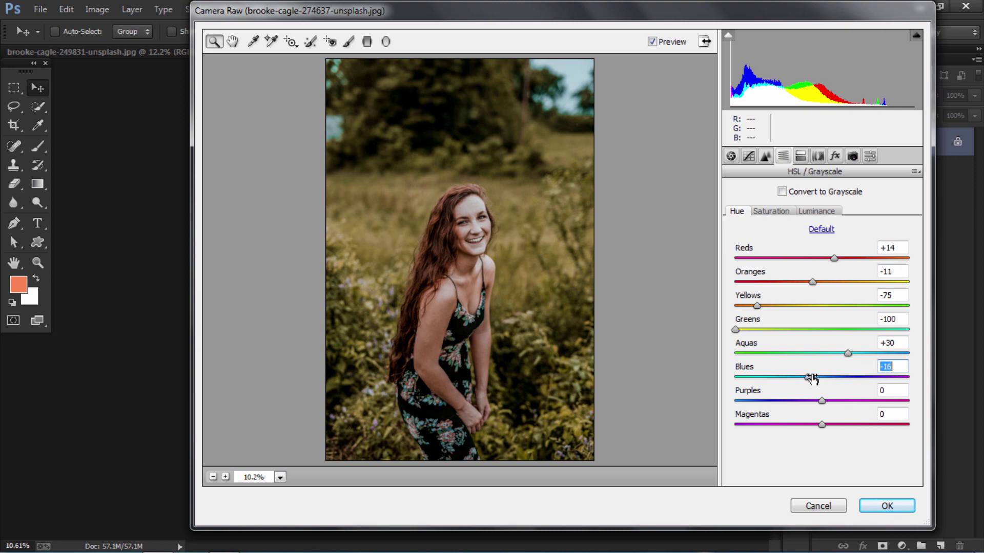
- Set HSL saturation: Oranges -15, Yellows -59, Greens -49, Aquas +14, Blues -100
click(790, 212)
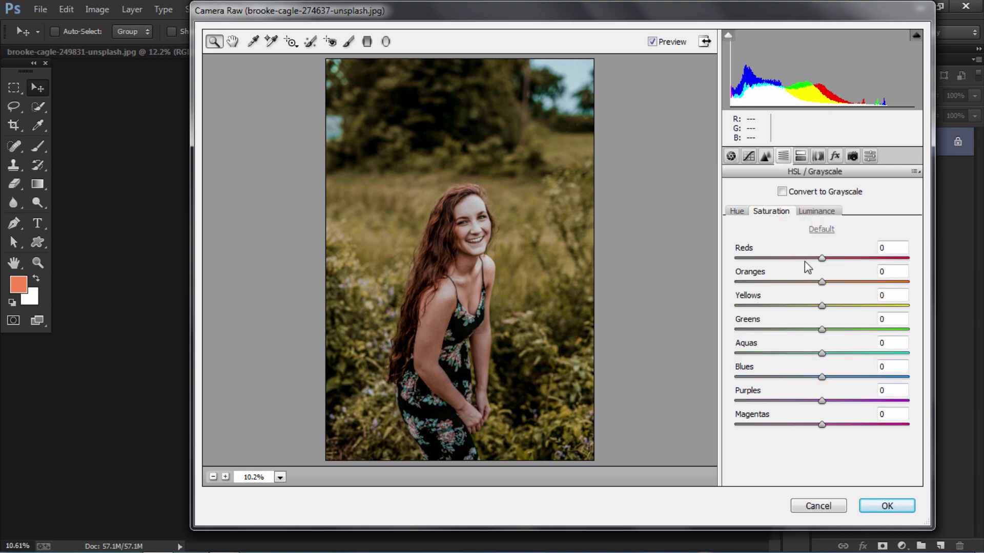
drag(821, 282, 804, 282)
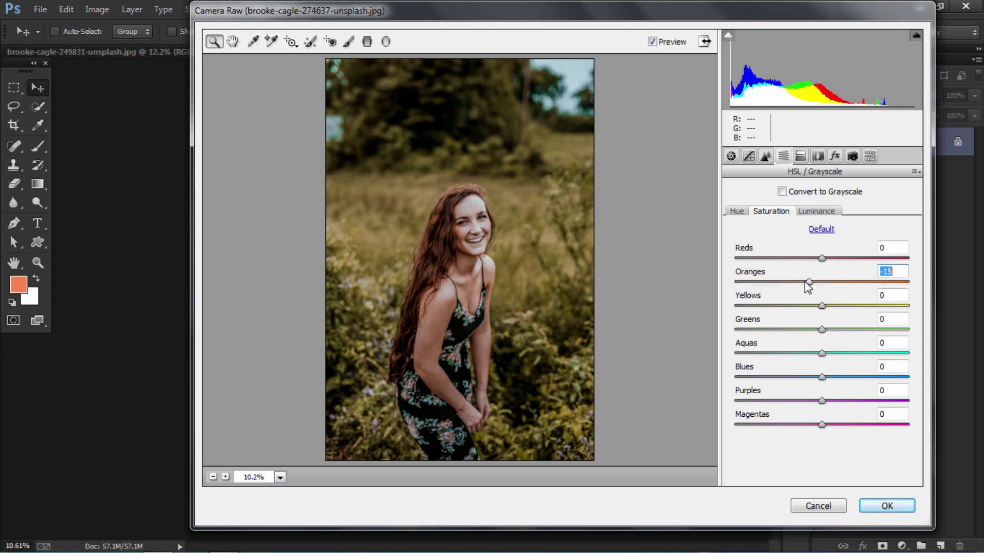
drag(821, 306, 768, 307)
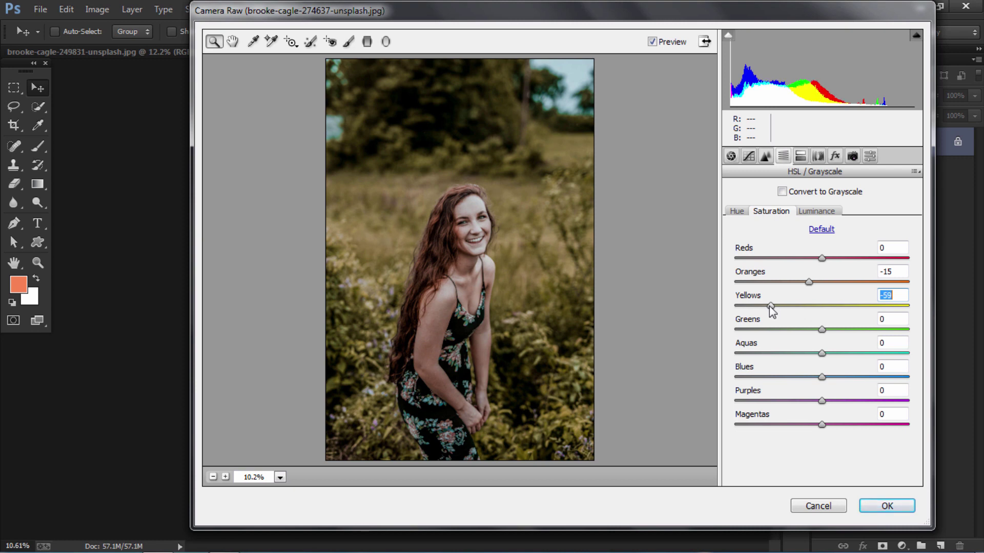
drag(818, 329, 780, 333)
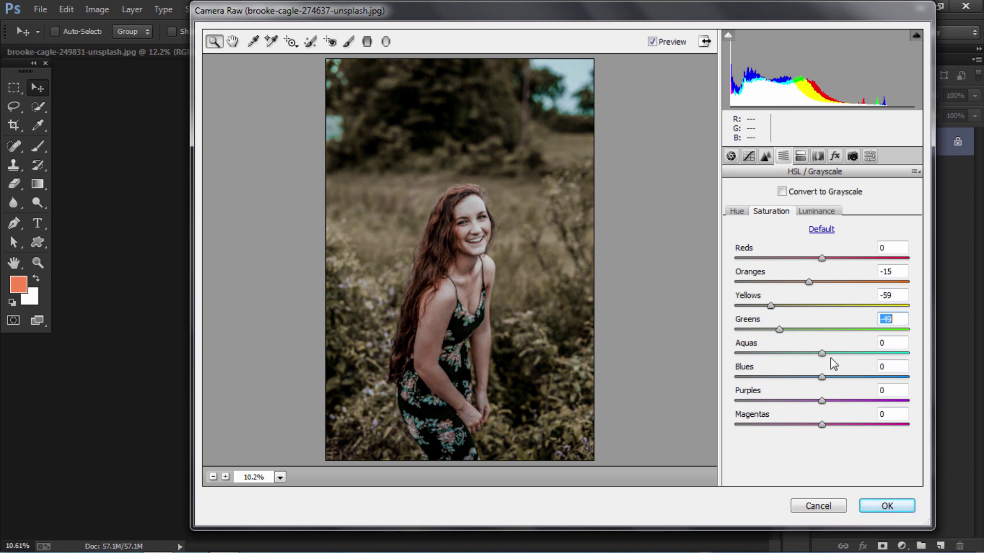
mouse_move(822, 354)
mouse_down()
mouse_move(840, 361)
mouse_move(833, 356)
mouse_up()
drag(822, 377, 728, 383)
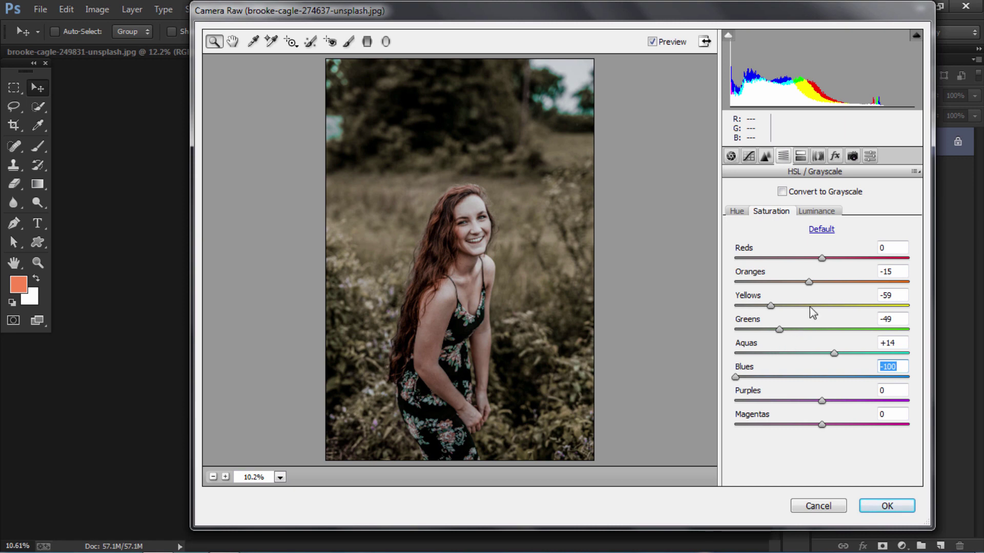
- Raise the Greens luminance to +28 and the Blues luminance to +13
click(820, 213)
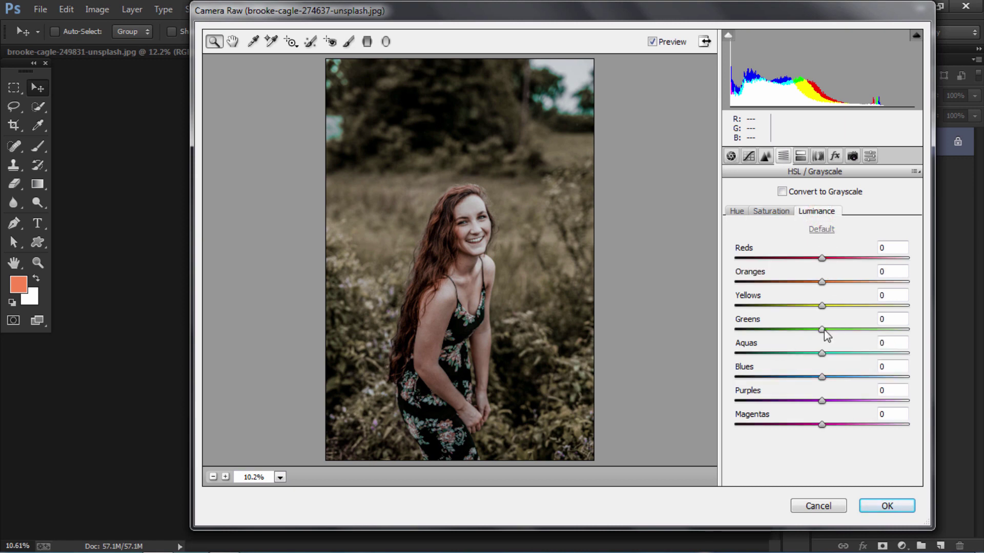
drag(824, 330, 847, 334)
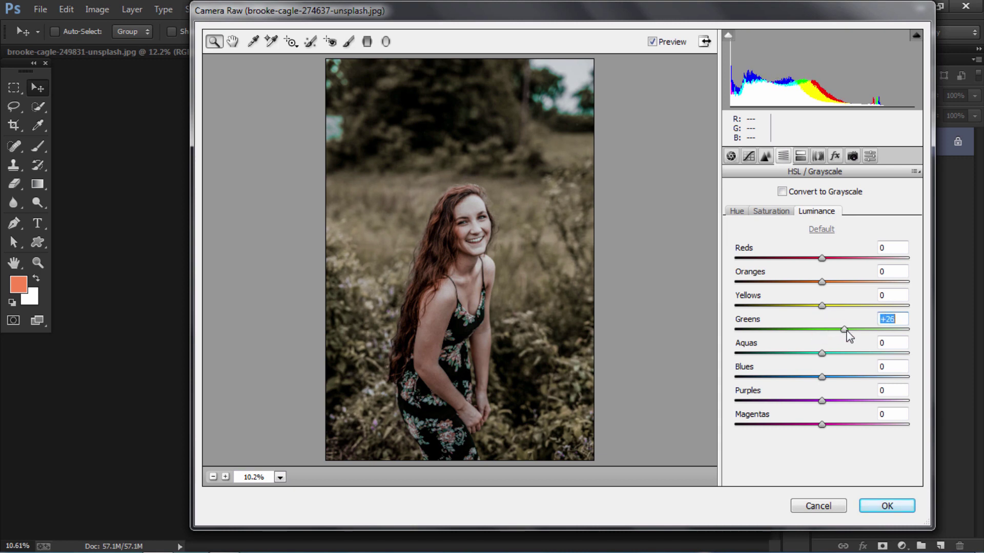
click(823, 377)
drag(824, 377, 834, 380)
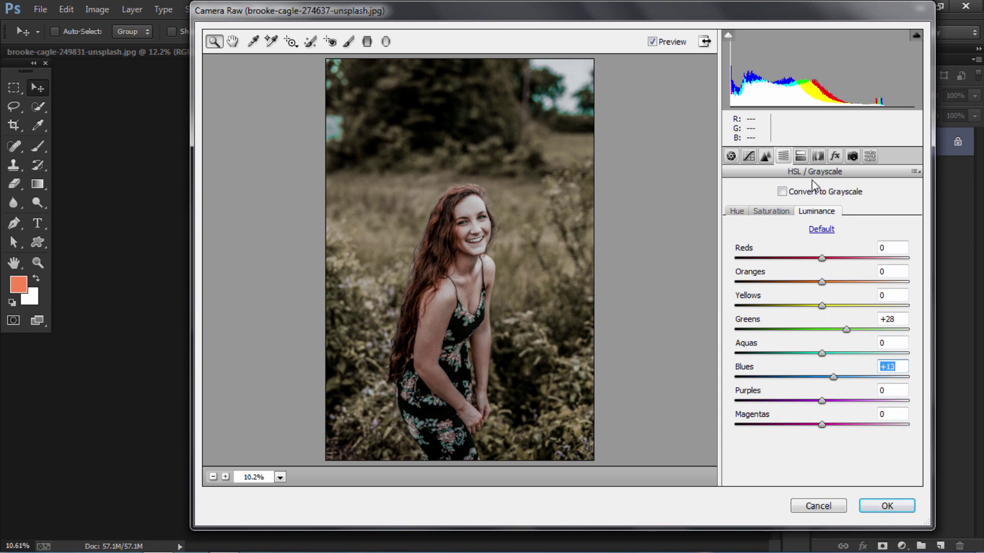
click(834, 158)
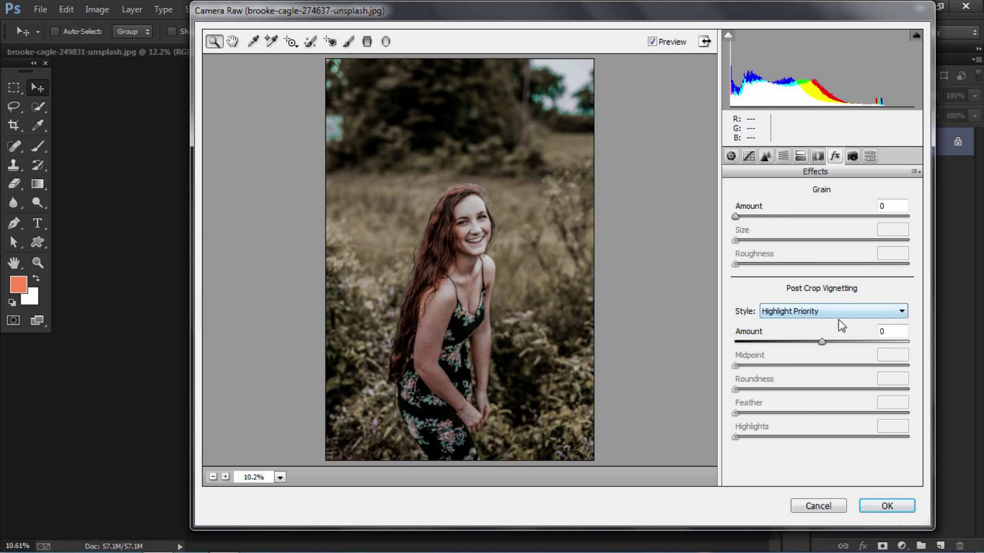
- Set the post-crop vignette Amount -22, Midpoint 27 and Roundness +54
drag(822, 342, 811, 343)
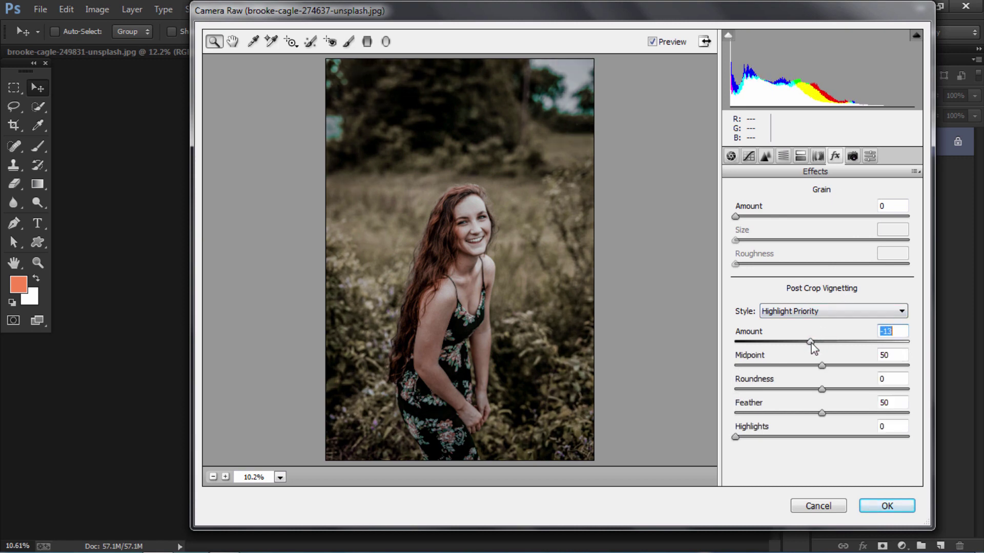
drag(810, 342, 803, 342)
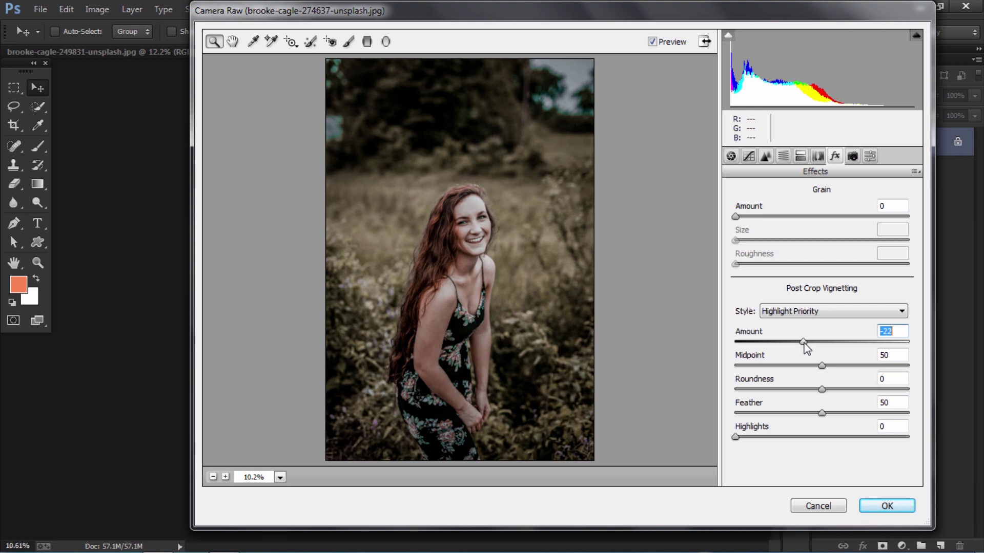
click(820, 366)
drag(820, 365, 780, 364)
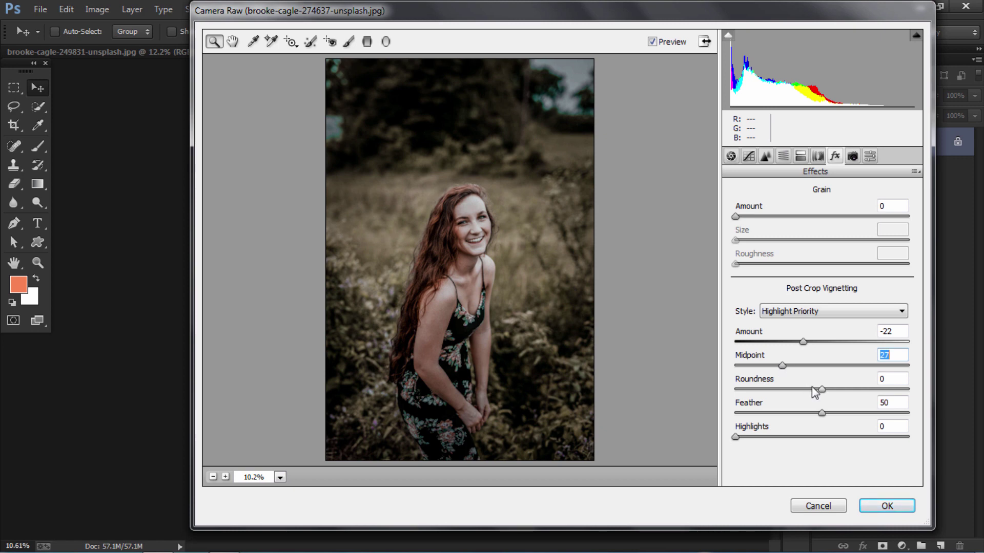
drag(820, 389, 868, 388)
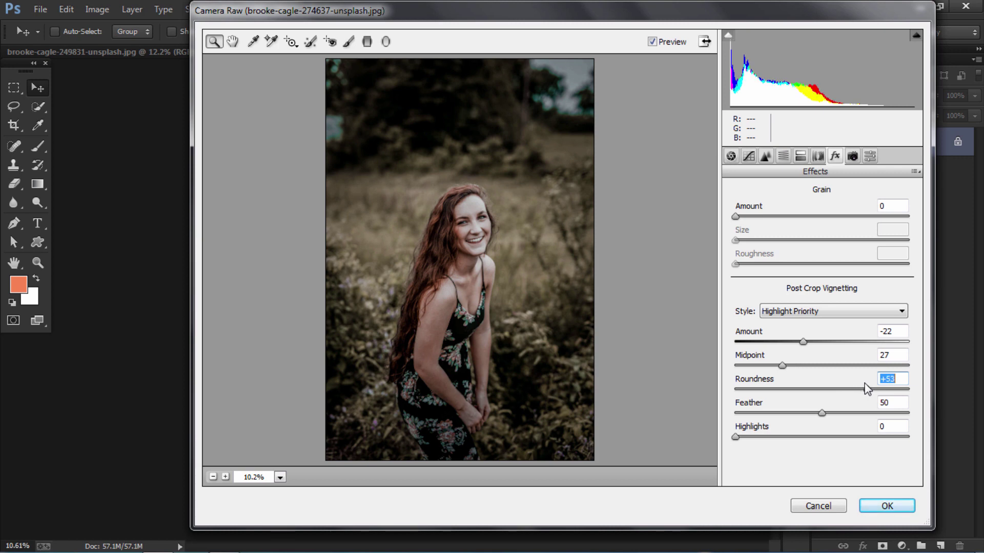
- Set the vignette Feather to 77 and Highlights to 42
click(820, 412)
drag(831, 411, 875, 411)
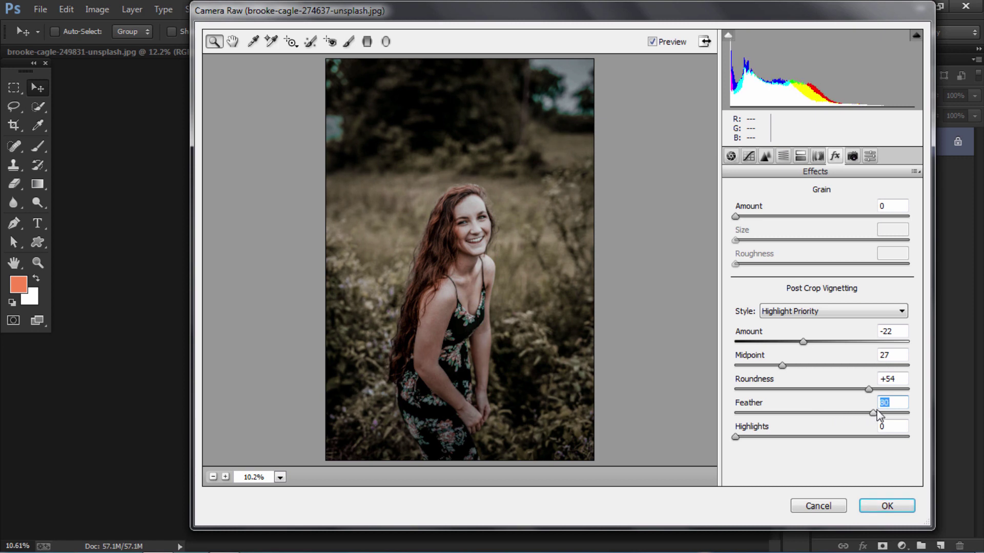
drag(870, 410, 868, 410)
drag(769, 436, 805, 436)
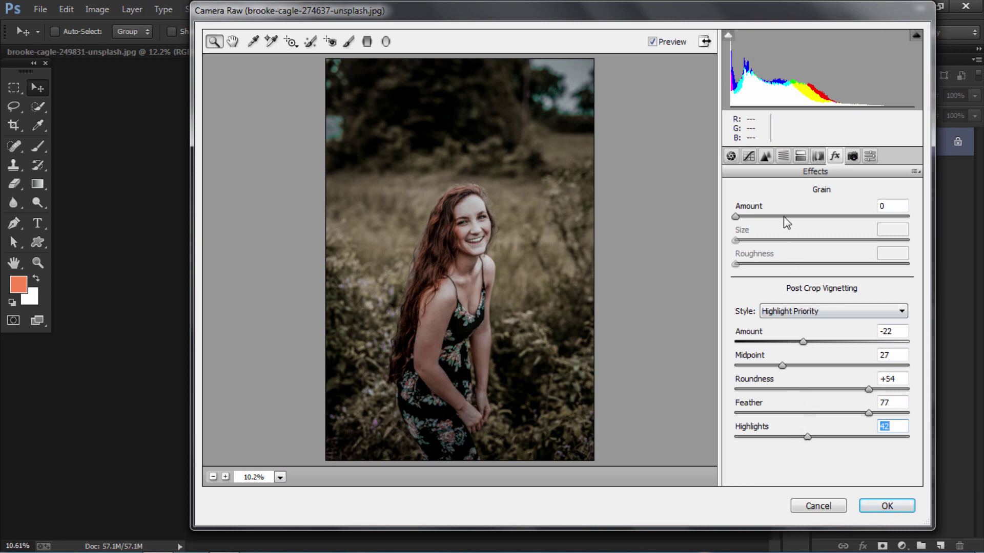
click(764, 157)
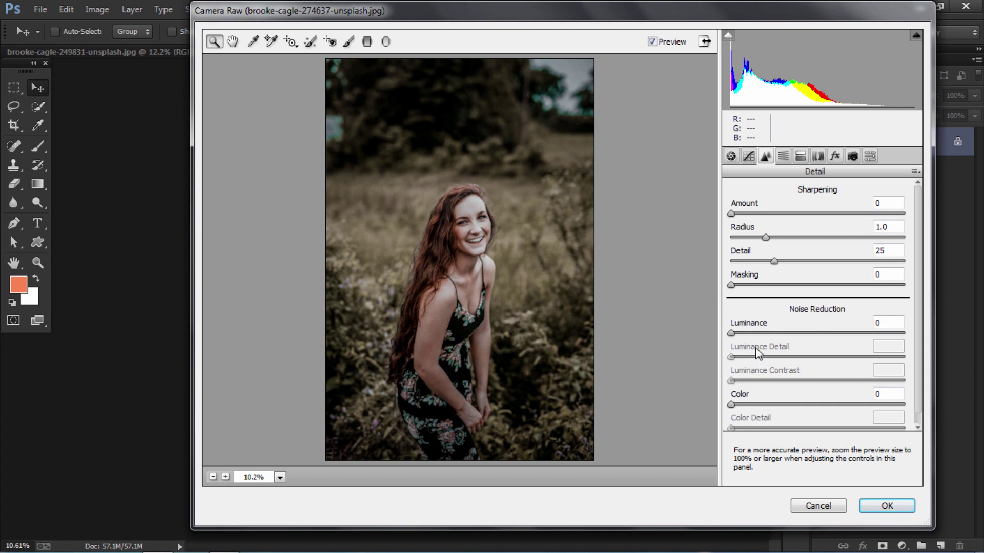
- In the Detail panel, set noise reduction Luminance 14 and Color 44
click(757, 333)
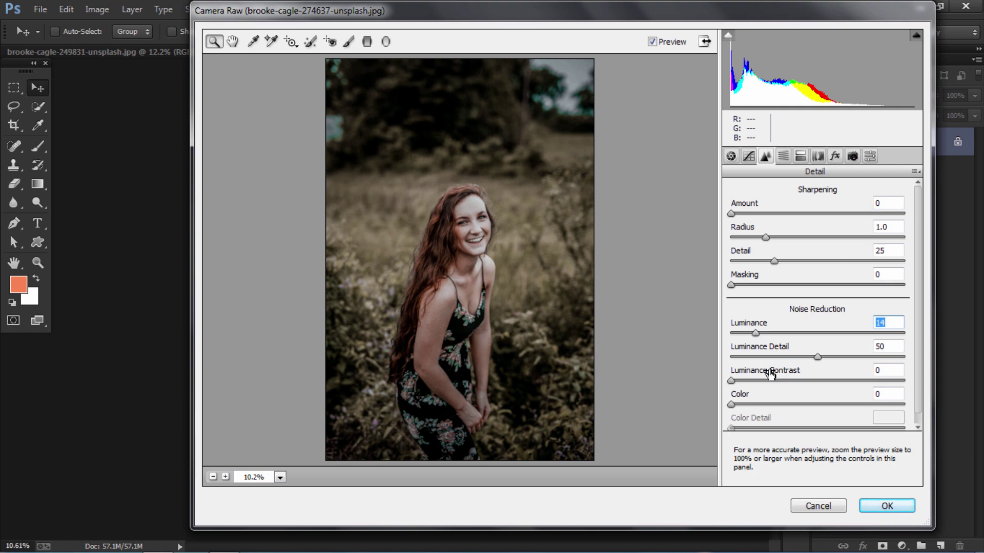
drag(781, 395, 807, 408)
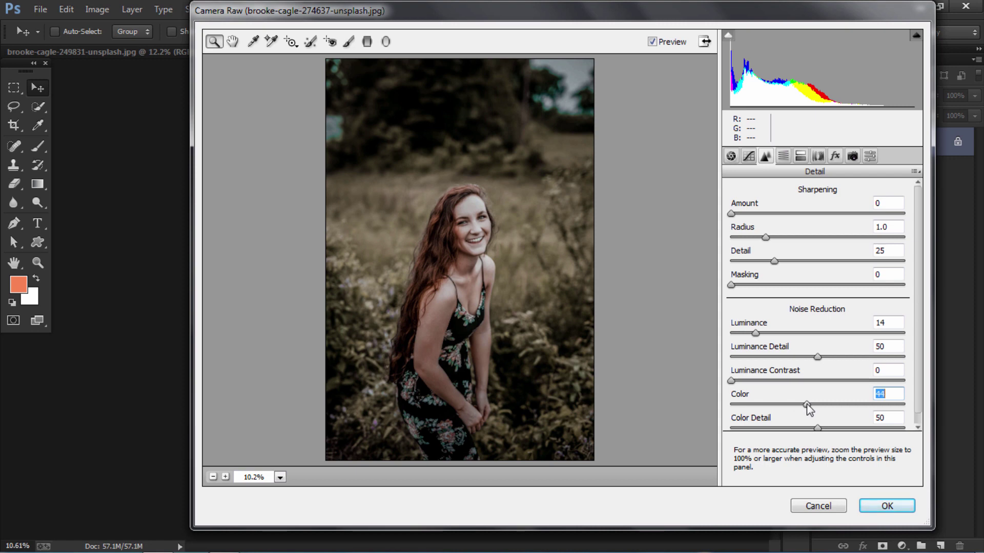
click(744, 161)
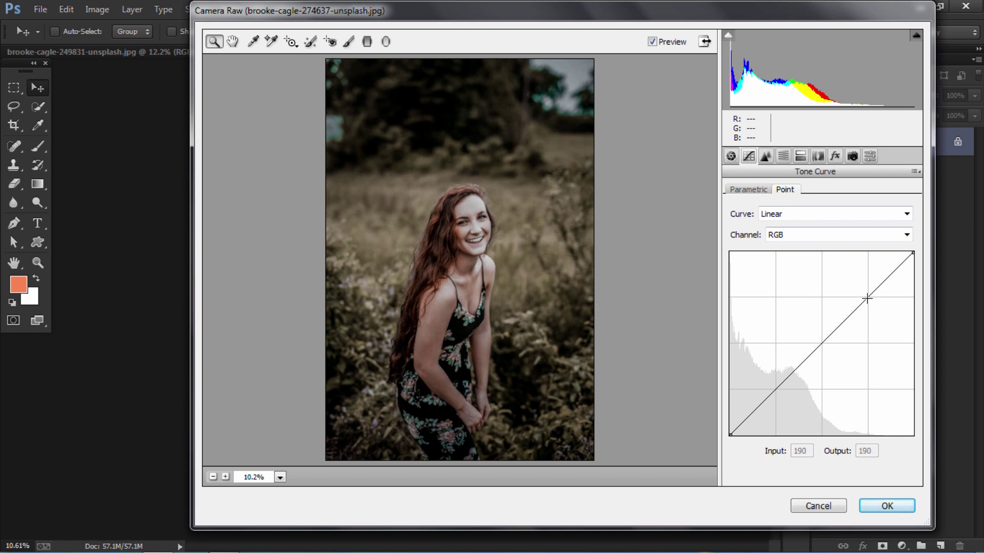
- Add highlight, shadow and midtone curve points, pull shadows down and lift the black point to 13
click(865, 298)
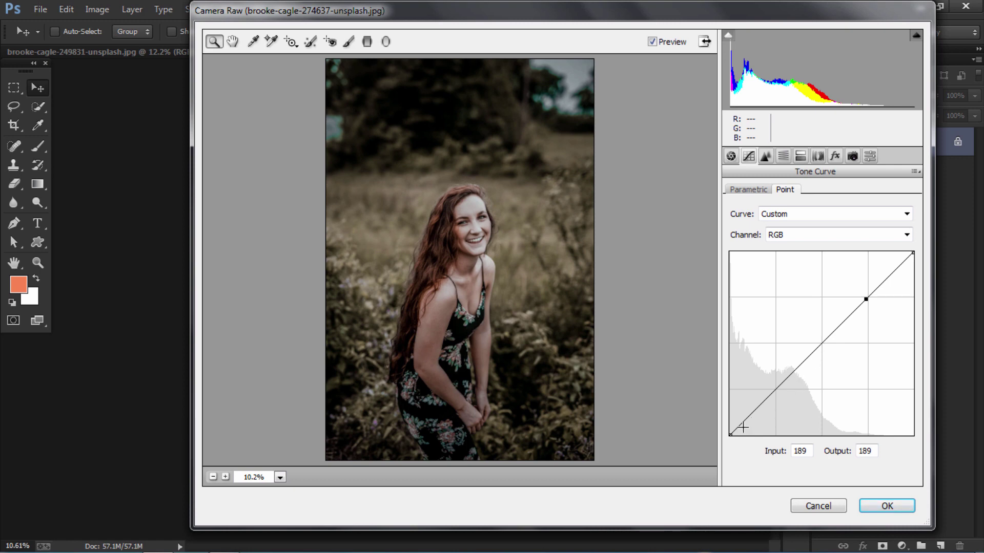
click(776, 390)
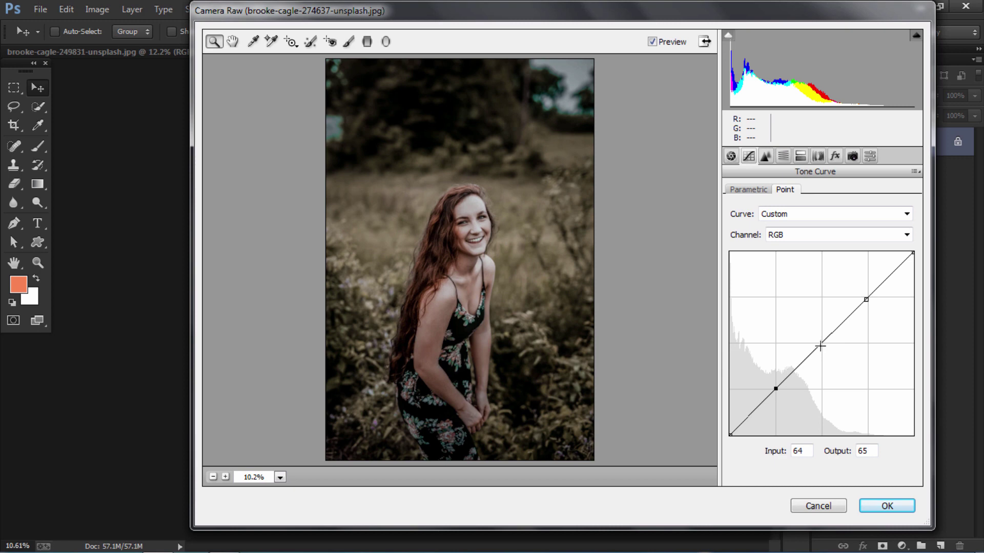
drag(821, 344, 822, 354)
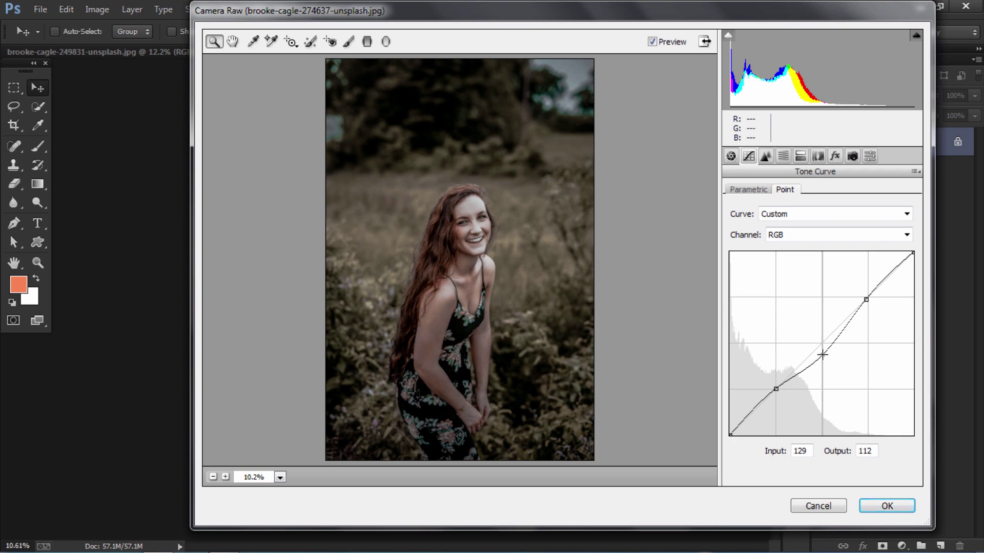
click(775, 389)
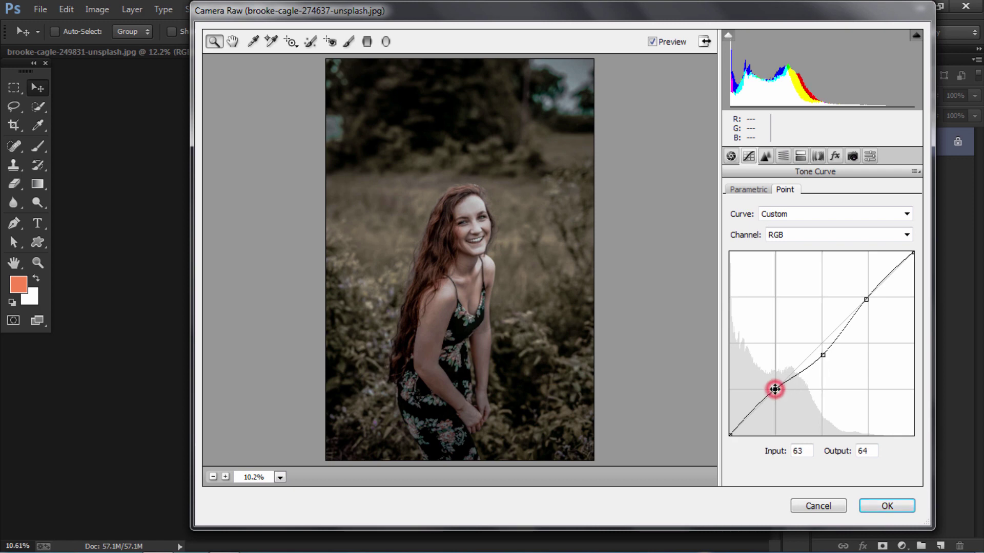
drag(774, 392, 777, 402)
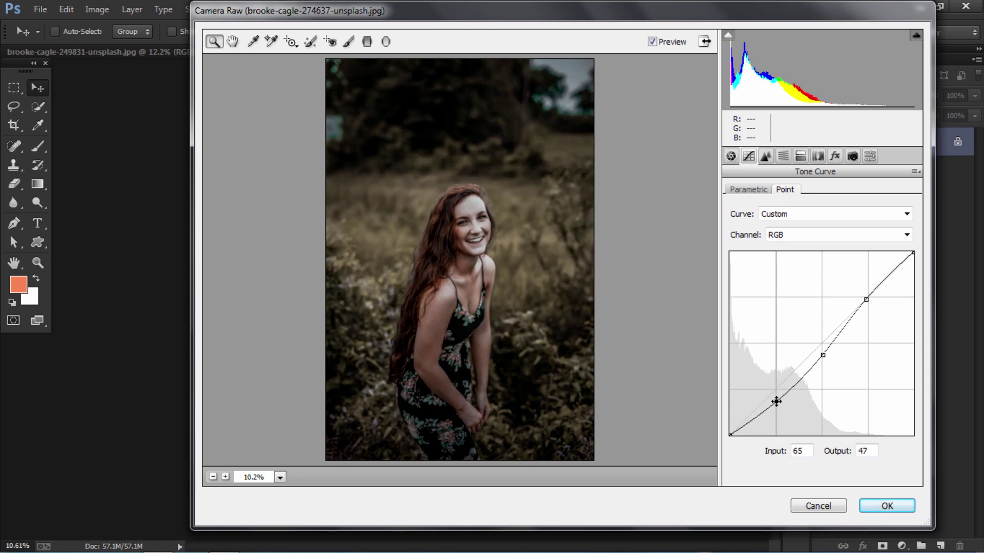
drag(730, 434, 725, 425)
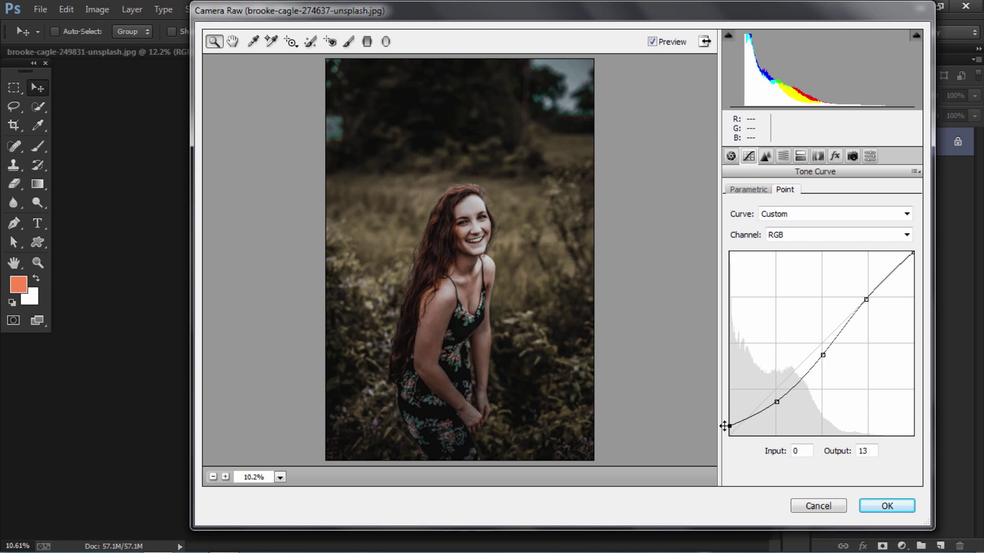
click(777, 403)
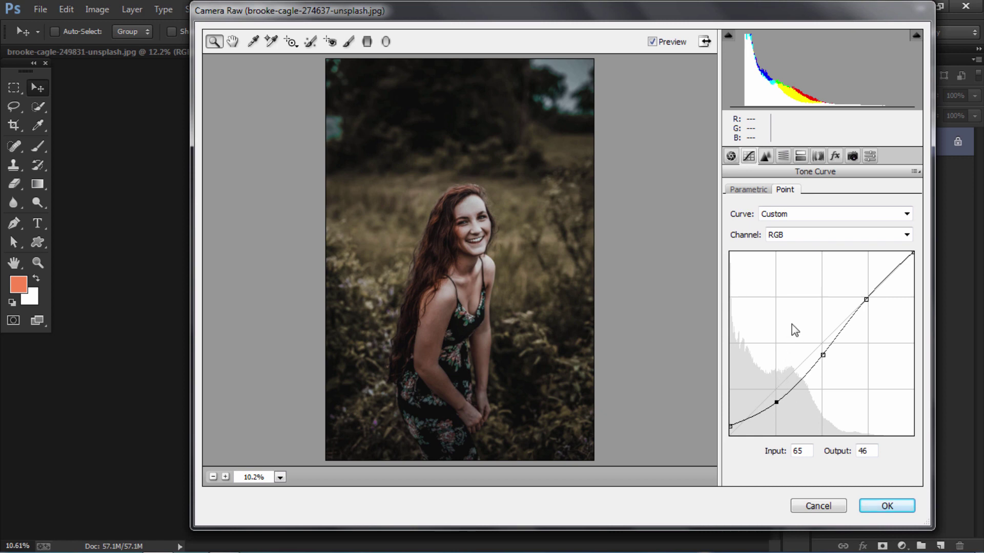
- In the Basic panel, set Exposure +0.55, Blacks -23 and Whites -29
click(731, 156)
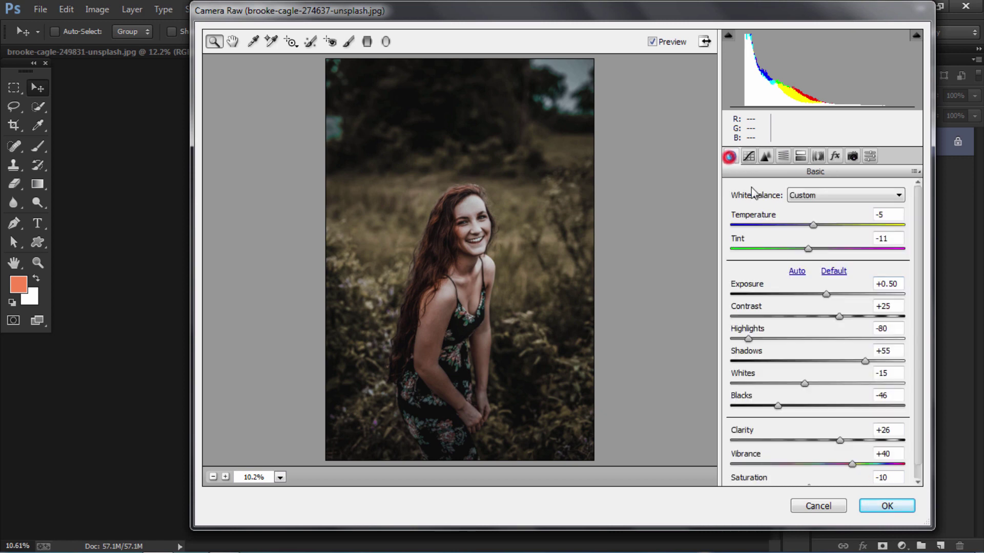
click(827, 295)
drag(827, 296, 828, 296)
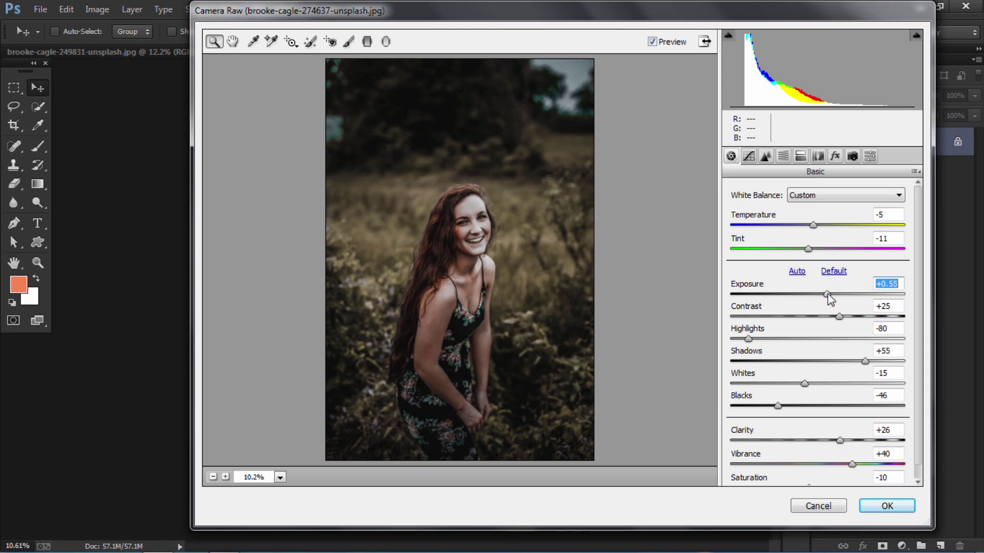
drag(778, 405, 797, 408)
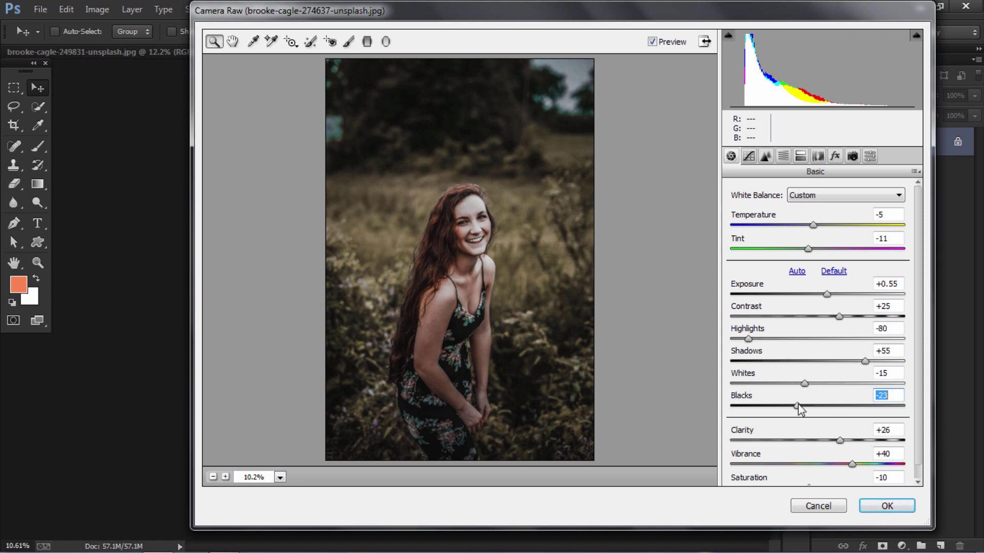
drag(805, 384, 792, 384)
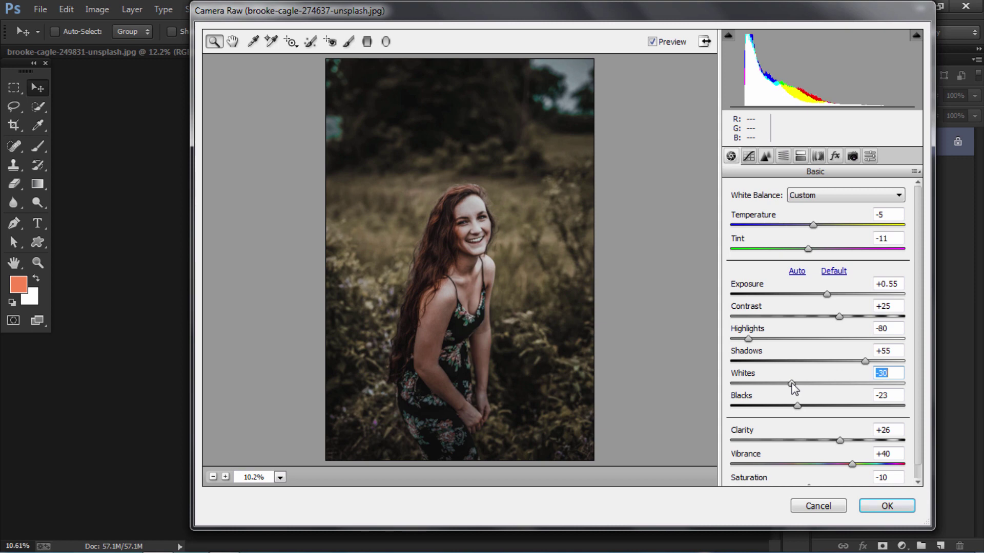
- Raise the curve's black point output to 17, midtones 128→109, shadows 61→48
click(748, 157)
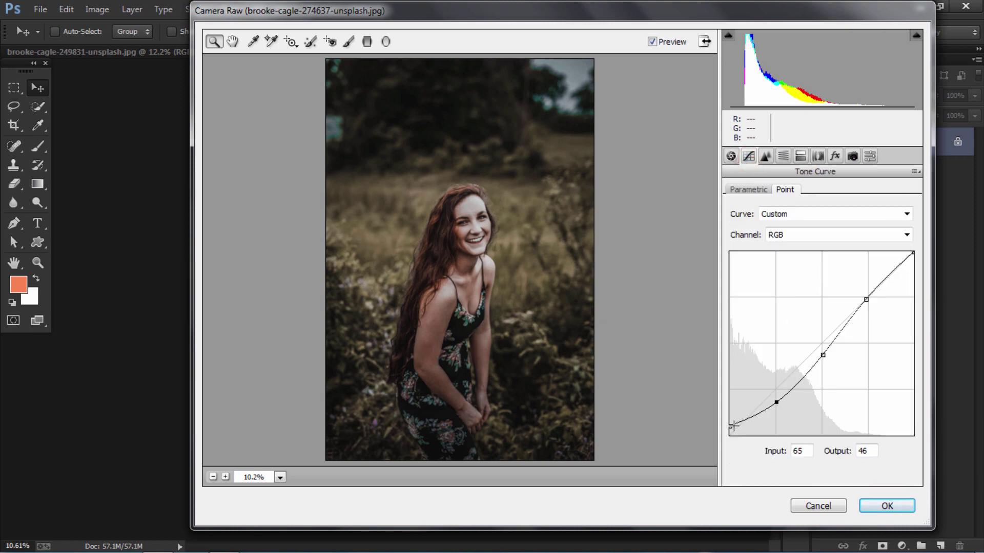
drag(730, 426, 727, 424)
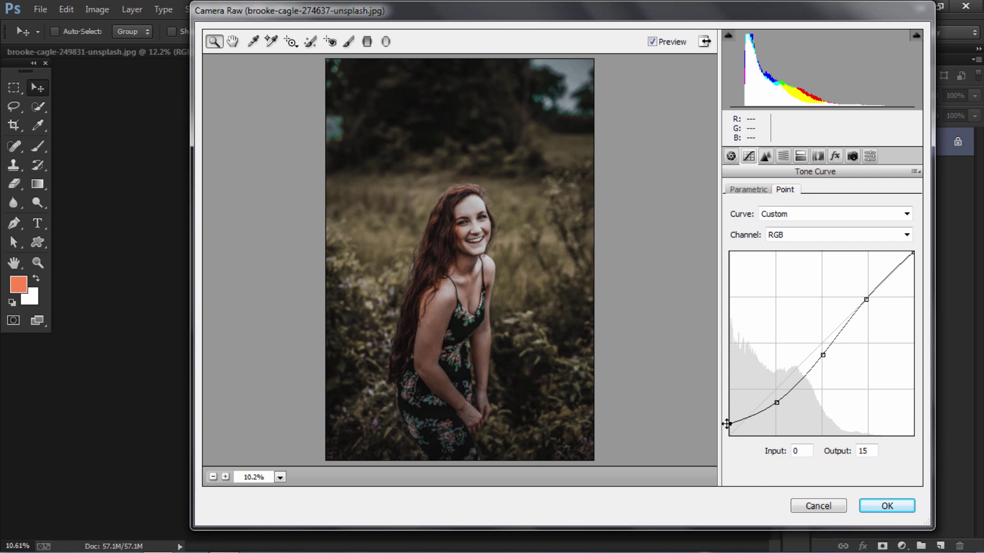
click(822, 356)
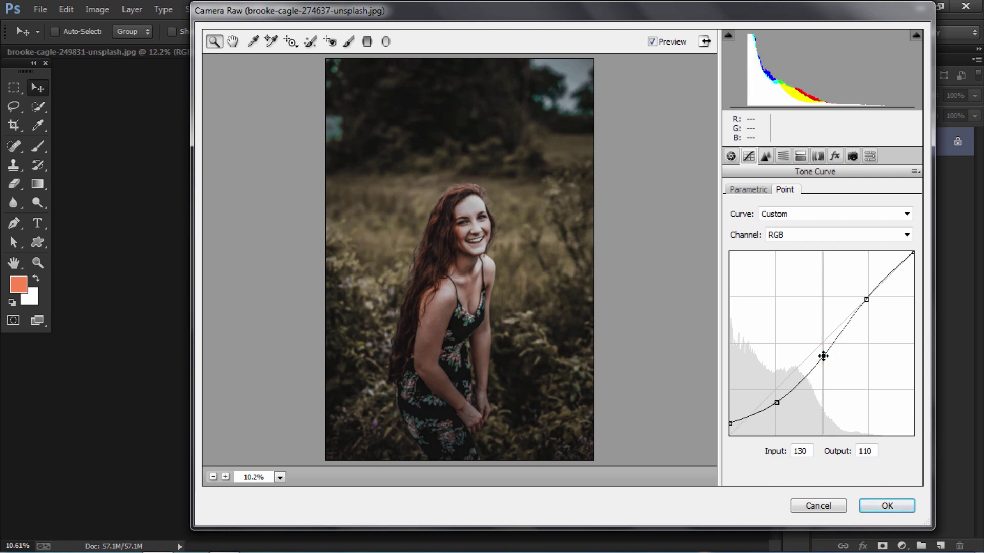
drag(823, 357, 822, 358)
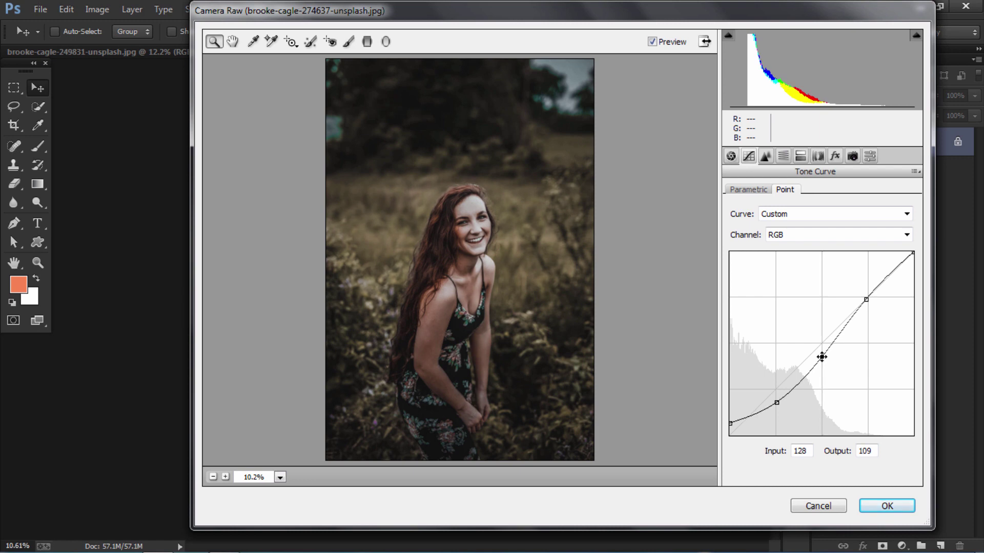
drag(776, 403, 773, 402)
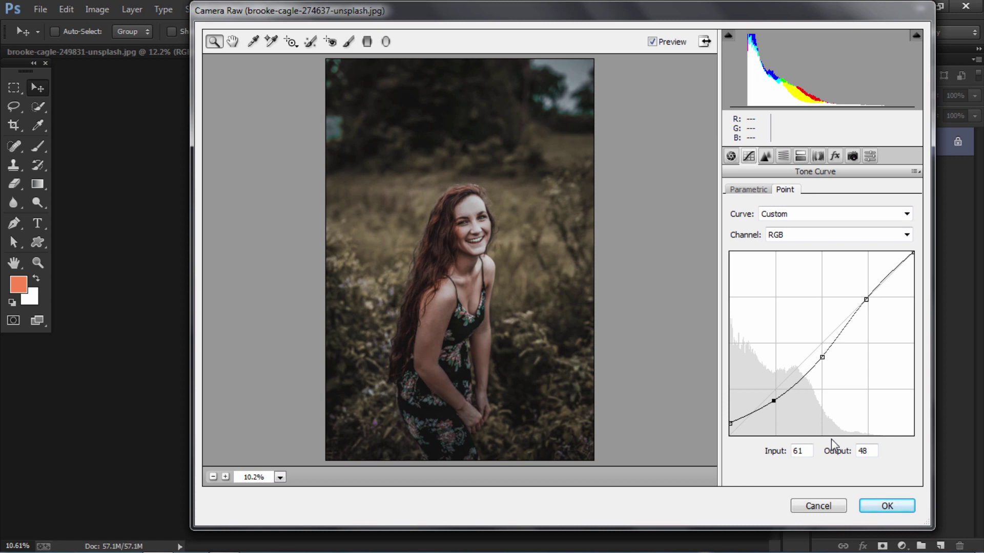
click(730, 157)
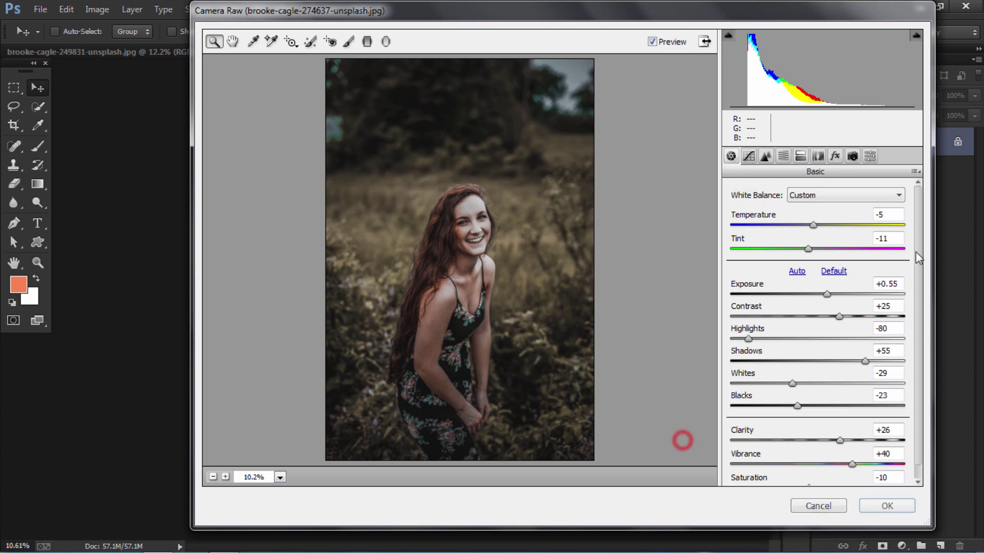
- Save all Camera Raw settings as the XMP preset 'NSCREATION - Outdoor Preset'
click(915, 171)
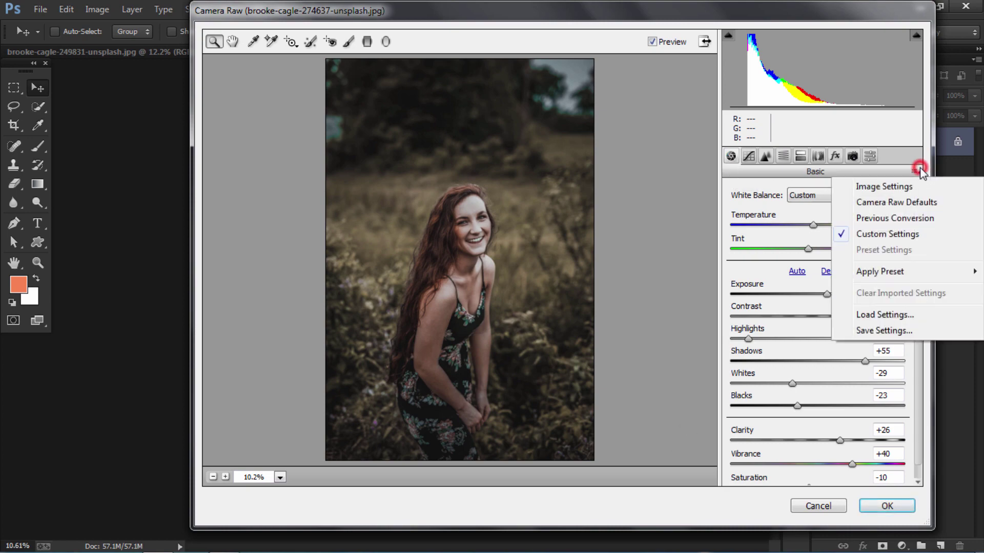
click(898, 331)
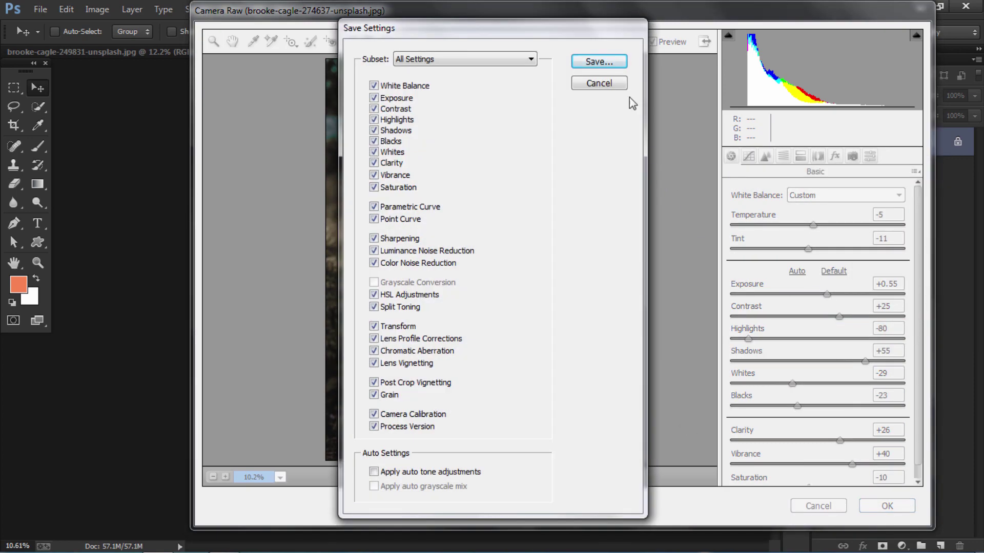
click(591, 62)
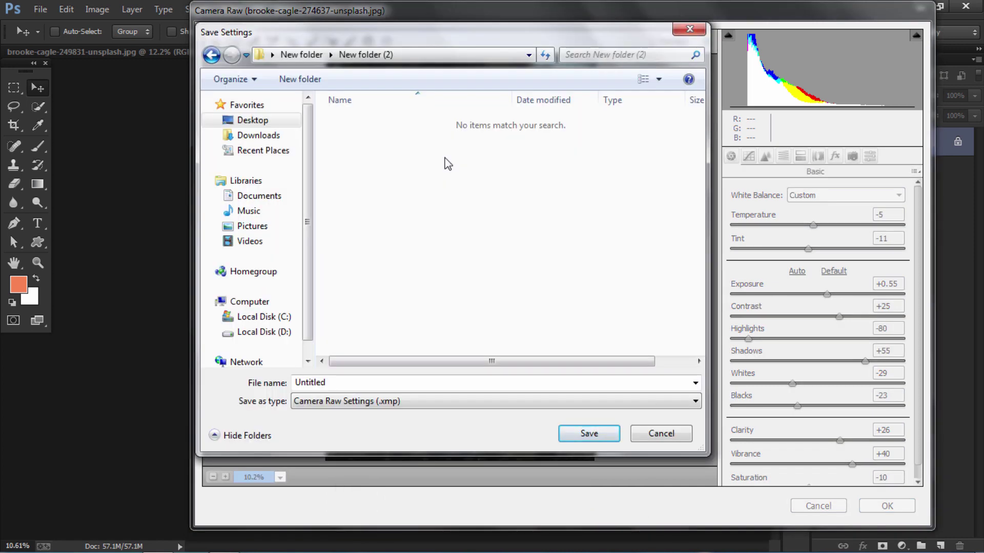
double_click(392, 384)
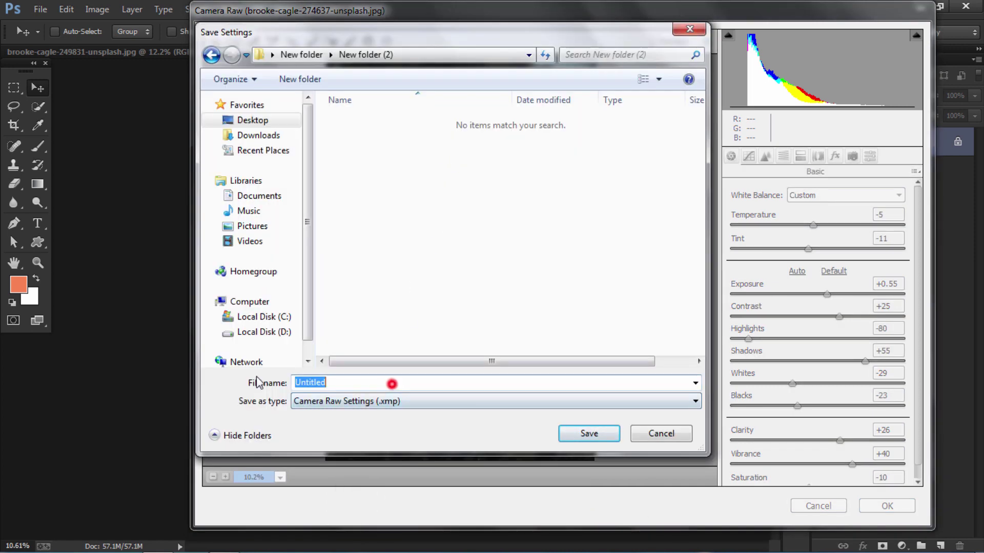
text(NS)
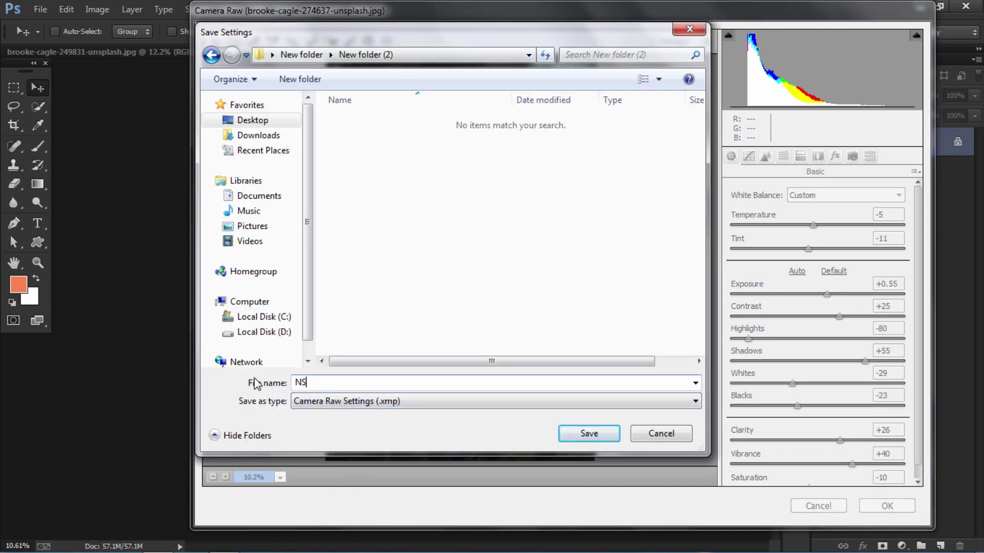
text(CREATION - Outdoor Preset)
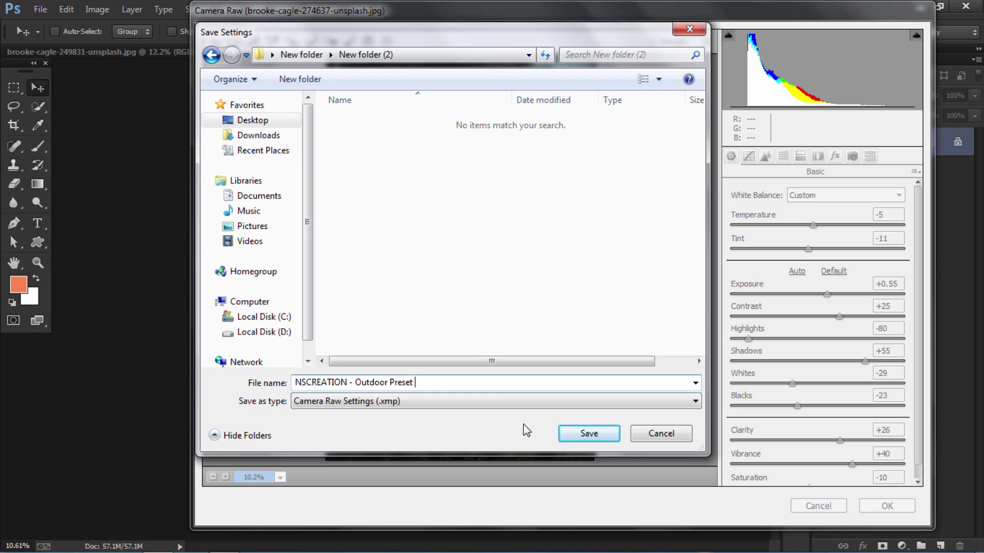
click(588, 434)
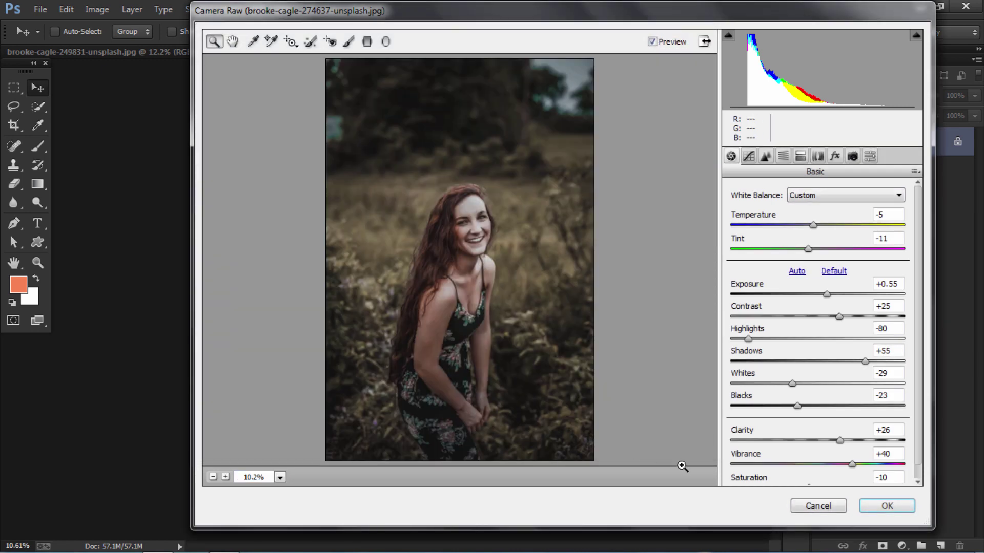
- Apply the Camera Raw grade to the field portrait and switch to the brooke-cagle-249831 forest portrait
click(883, 506)
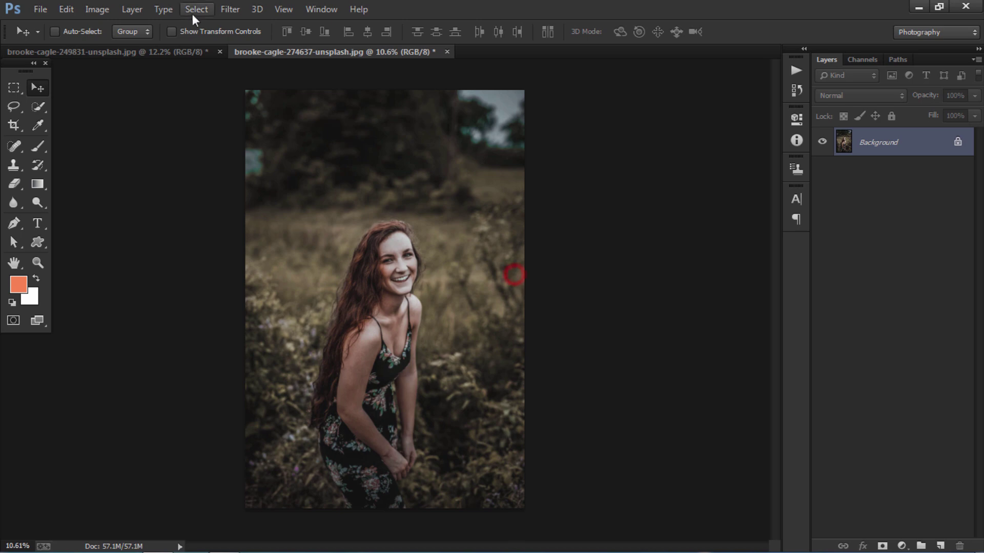
click(182, 57)
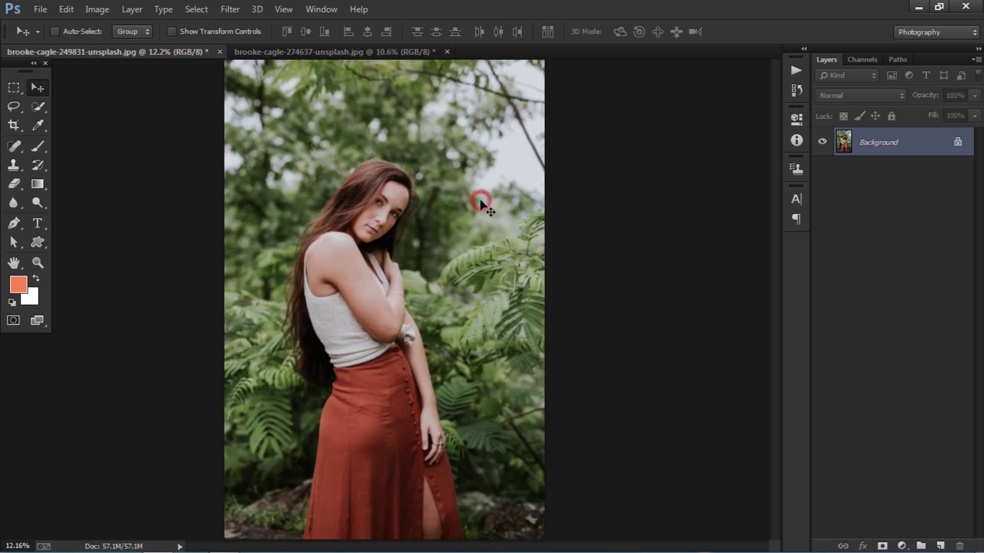
click(230, 9)
- Load the saved NSCREATION outdoor preset into Camera Raw on the forest portrait
click(256, 92)
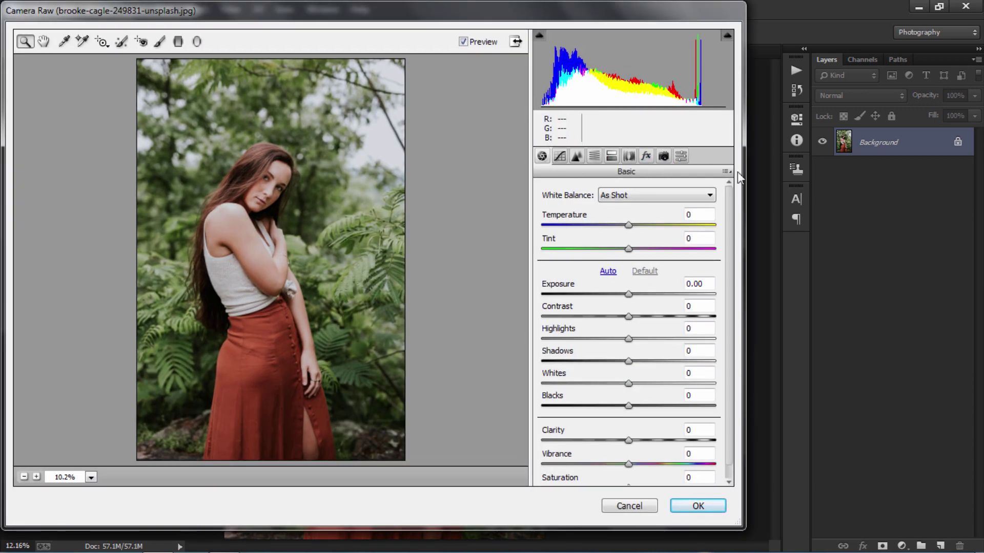
click(729, 171)
click(774, 314)
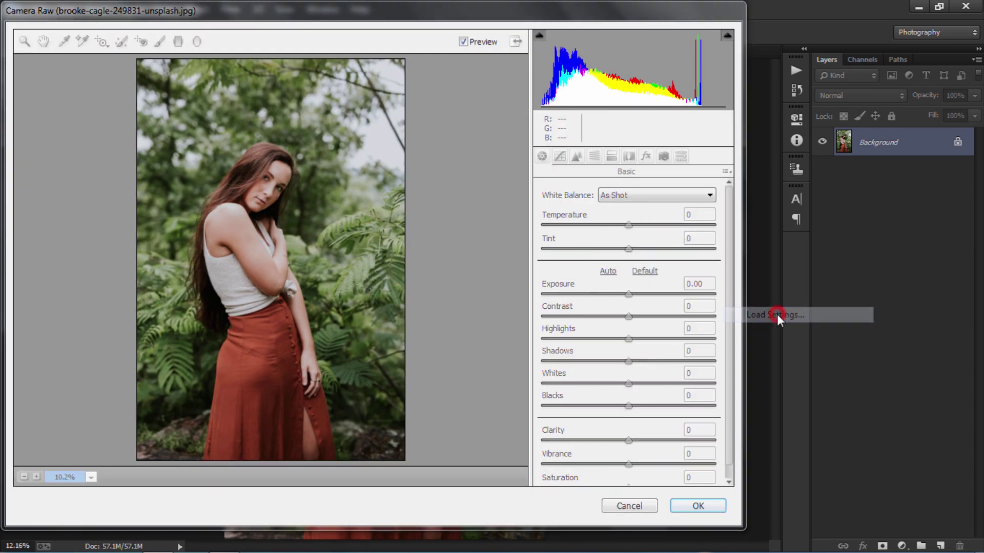
double_click(201, 122)
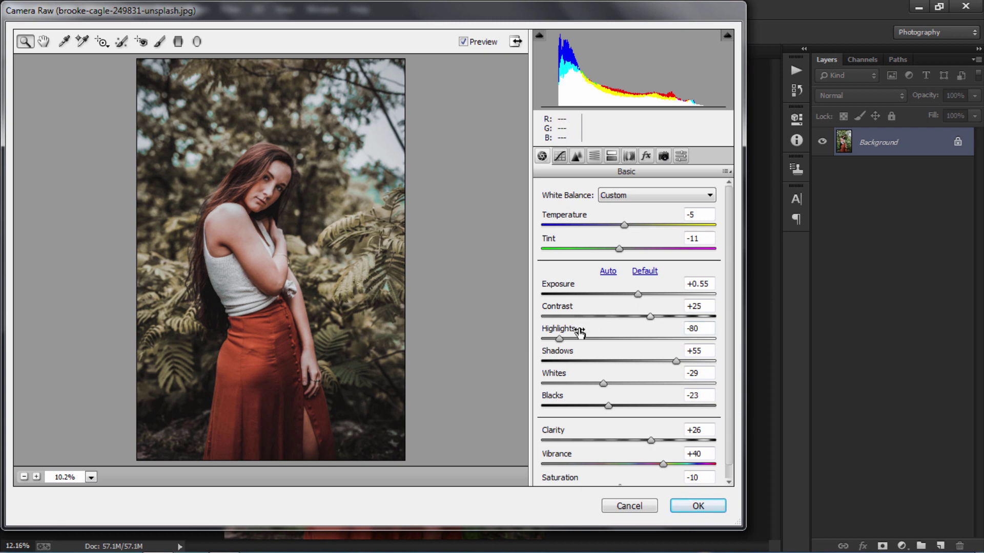
- Ease Highlights to -68 and Whites to -17, then apply the grade
drag(563, 339, 575, 339)
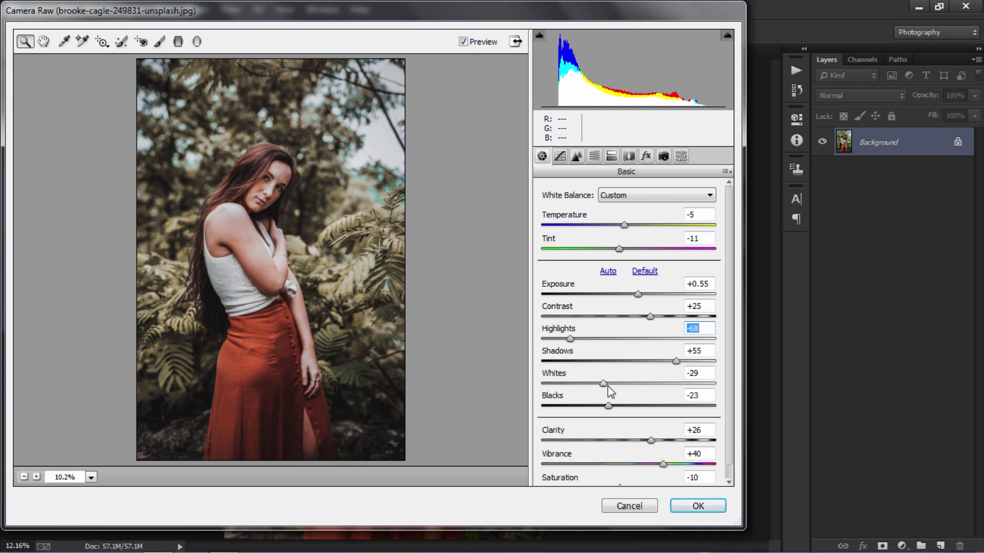
drag(603, 384, 614, 384)
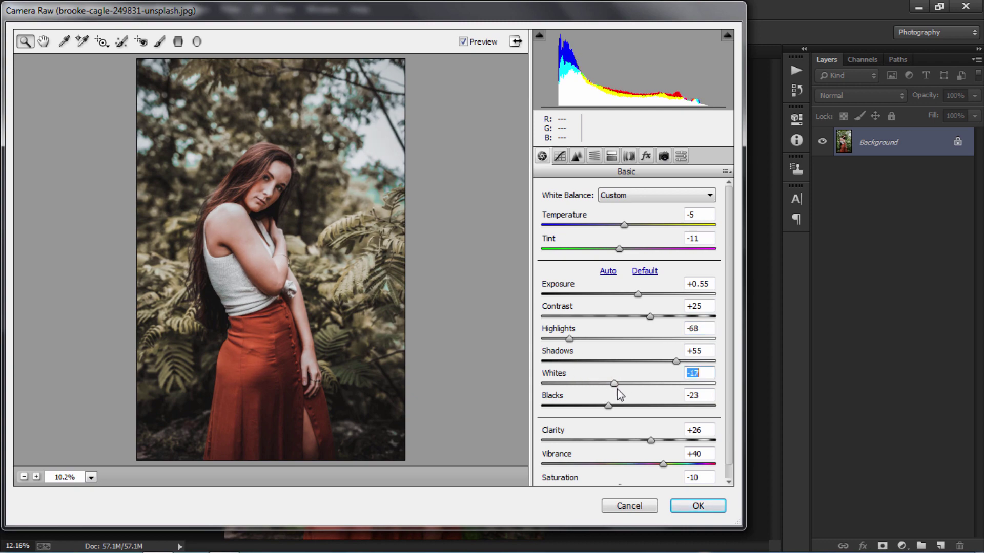
click(706, 507)
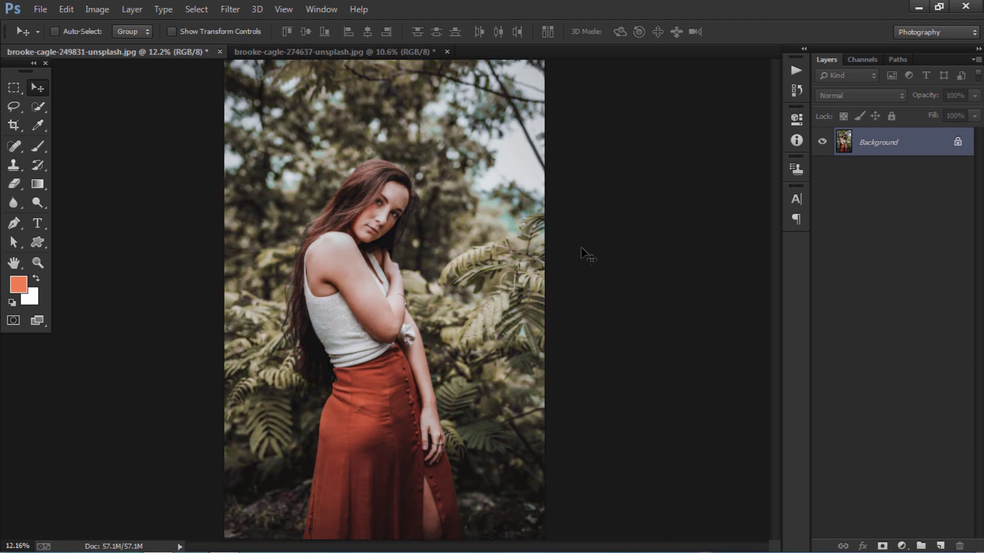
- Bring the graded brooke-cagle-274637 field portrait back into view
click(374, 52)
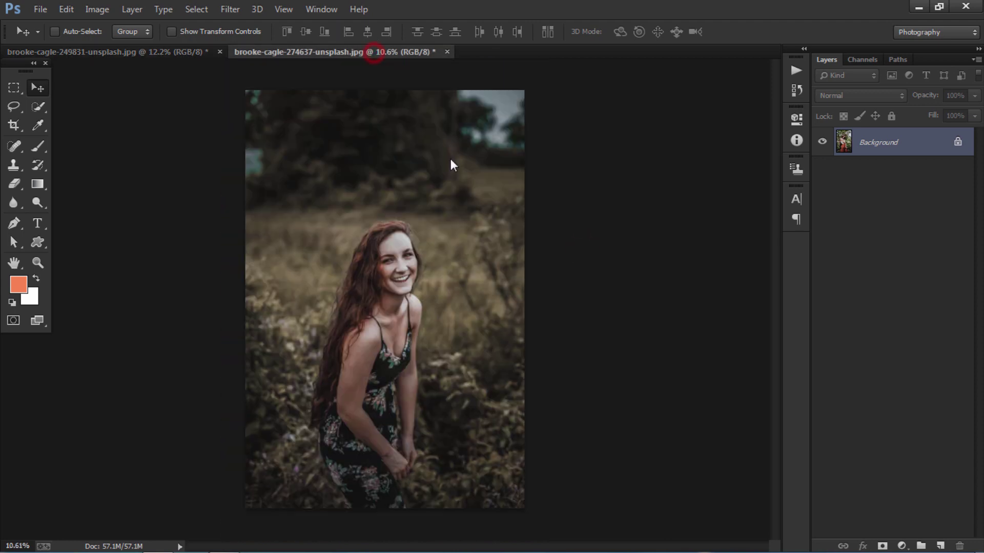
click(450, 159)
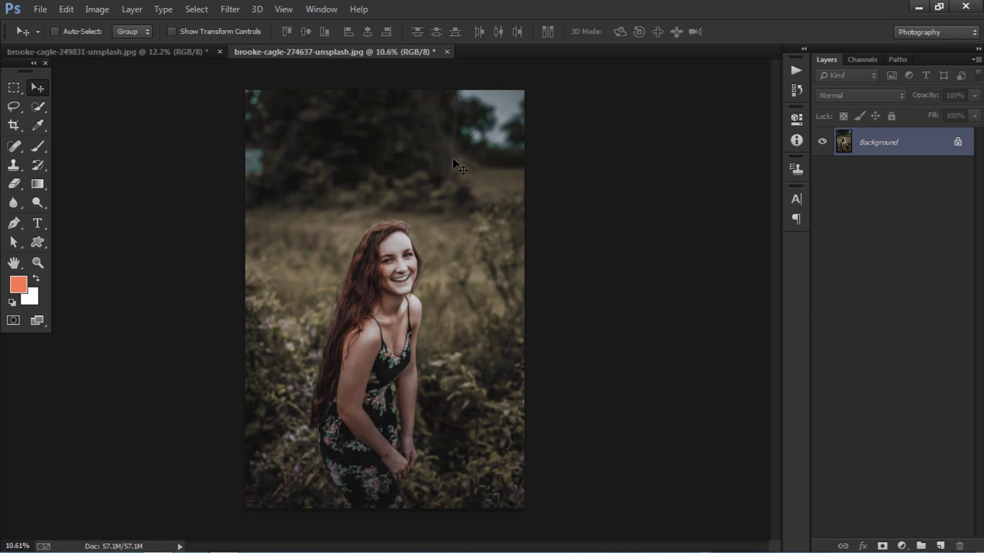